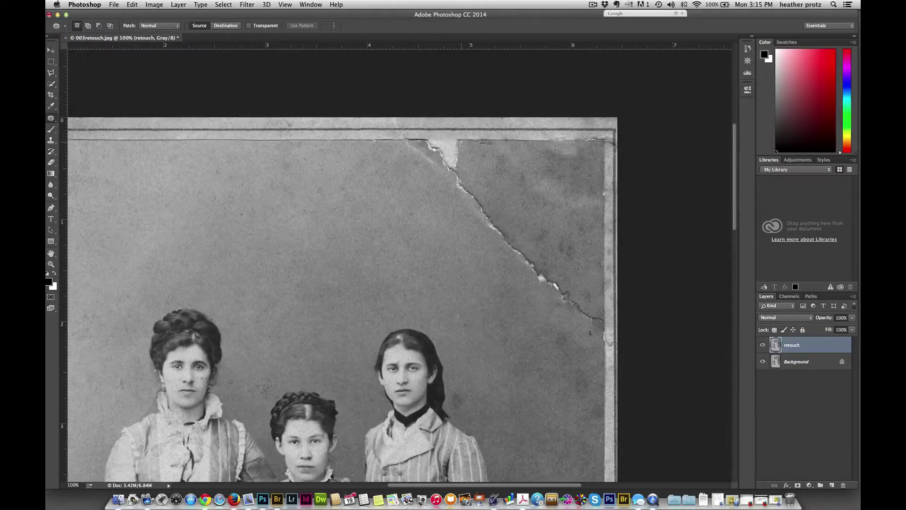
- Patch the diagonal tear in the photo's upper-right corner with clean background texture, working in two sections and deselecting each
mouse_move(461, 142)
mouse_down()
mouse_move(401, 141)
mouse_move(404, 163)
mouse_move(446, 199)
mouse_move(462, 203)
mouse_move(477, 190)
mouse_move(478, 158)
mouse_move(465, 147)
mouse_move(401, 204)
mouse_up()
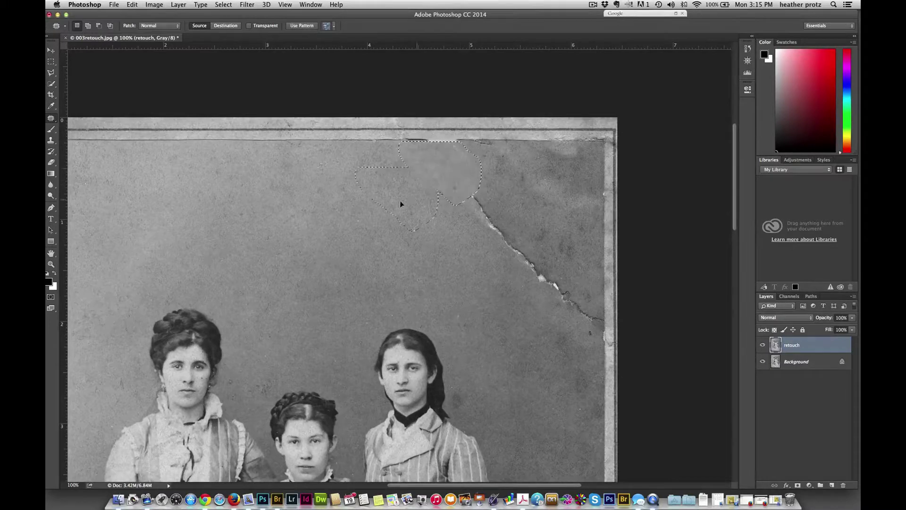
key(super+d)
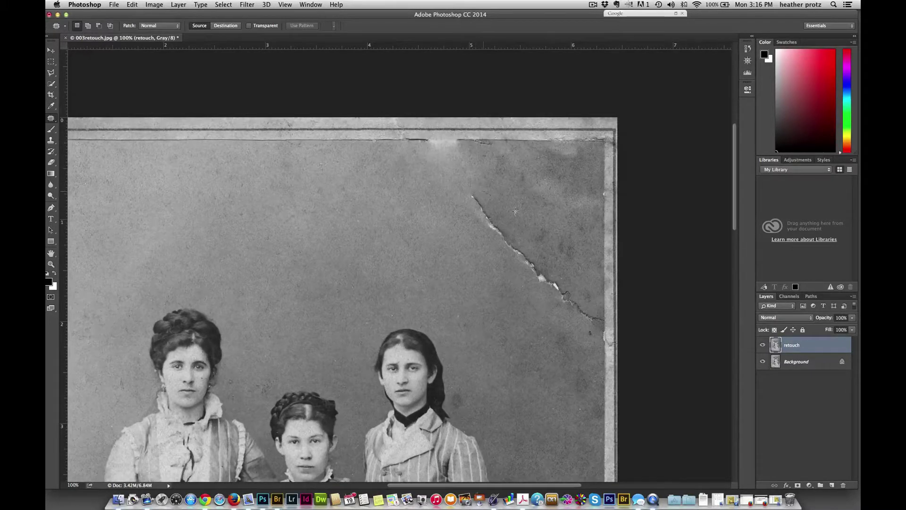
mouse_move(482, 191)
mouse_down()
mouse_move(576, 273)
mouse_move(602, 330)
mouse_move(551, 323)
mouse_move(510, 288)
mouse_move(467, 194)
mouse_up()
drag(530, 249, 424, 228)
key(super+d)
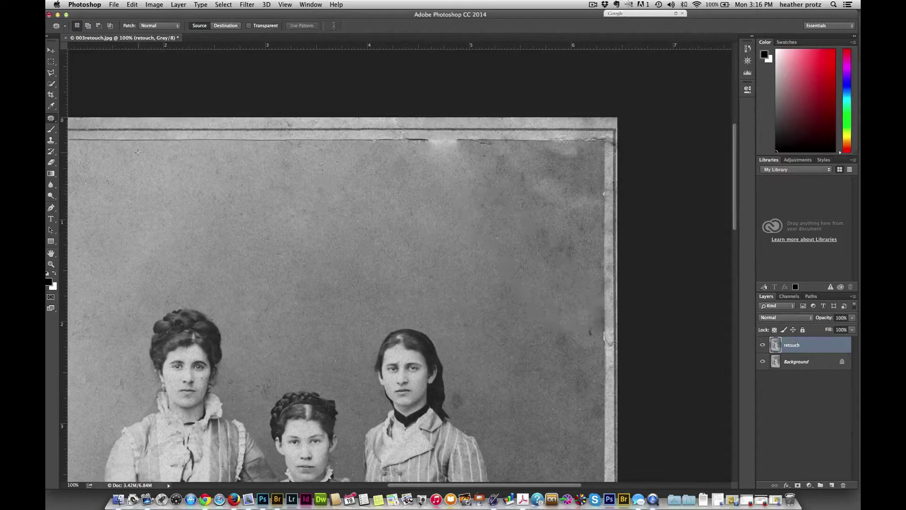
- Clone clean background over the bright patch just below the top border line with a 45 px Clone Stamp
click(51, 140)
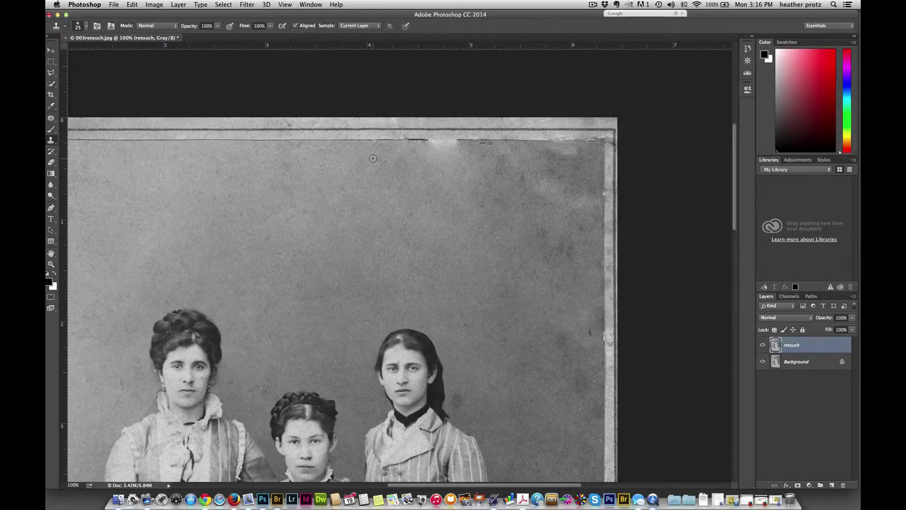
key(bracketright)
key(bracketright)
drag(429, 147, 464, 148)
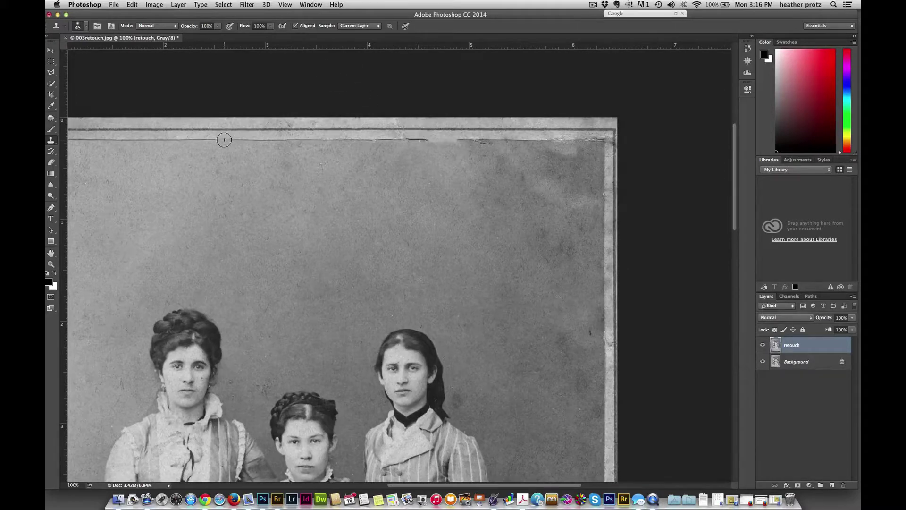
- Rebuild the broken inner line of the top border with a 35 px Clone Stamp, sampling an intact part of the line
key(bracketleft)
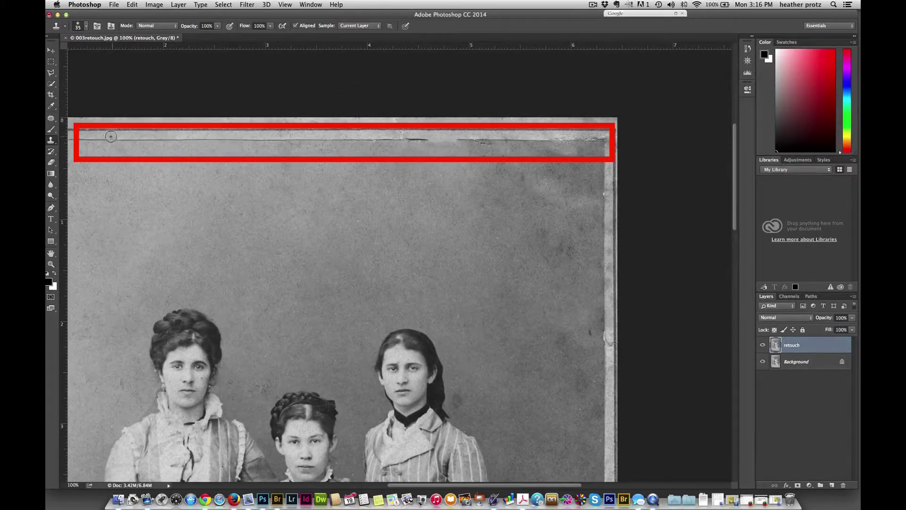
click(112, 141)
alt+click(112, 140)
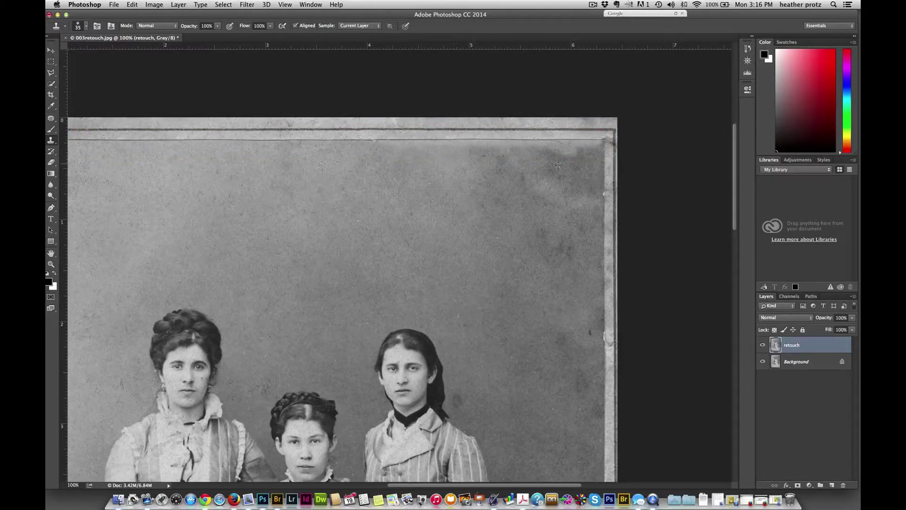
- Clone out the light blotches in the background's upper-right corner with a 70 px Clone Stamp, undoing and resampling after an unsuitable stroke
drag(573, 155, 557, 154)
key(bracketright)
key(bracketright)
key(bracketright)
key(bracketright)
key(bracketright)
mouse_move(588, 156)
mouse_down()
mouse_move(565, 168)
mouse_move(587, 155)
mouse_up()
key(super+z)
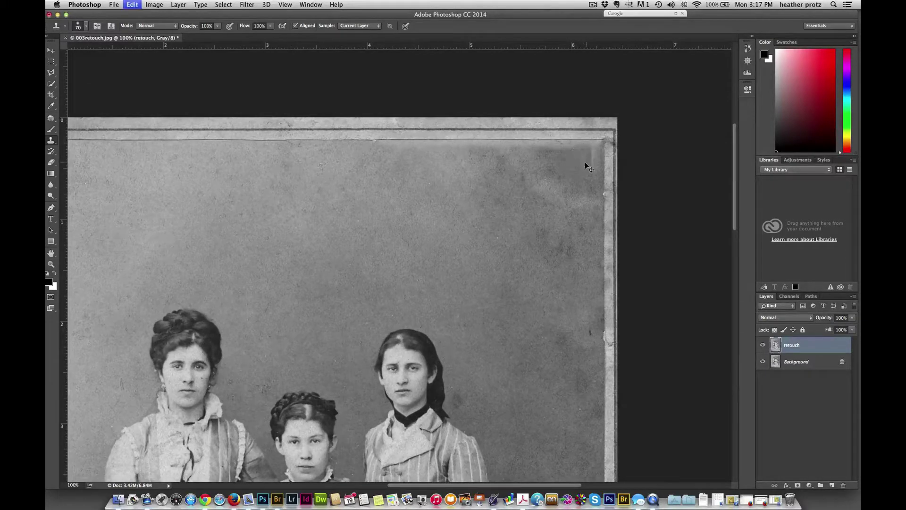
alt+click(567, 164)
mouse_move(585, 153)
mouse_down()
mouse_move(378, 155)
mouse_move(358, 168)
mouse_move(334, 162)
mouse_up()
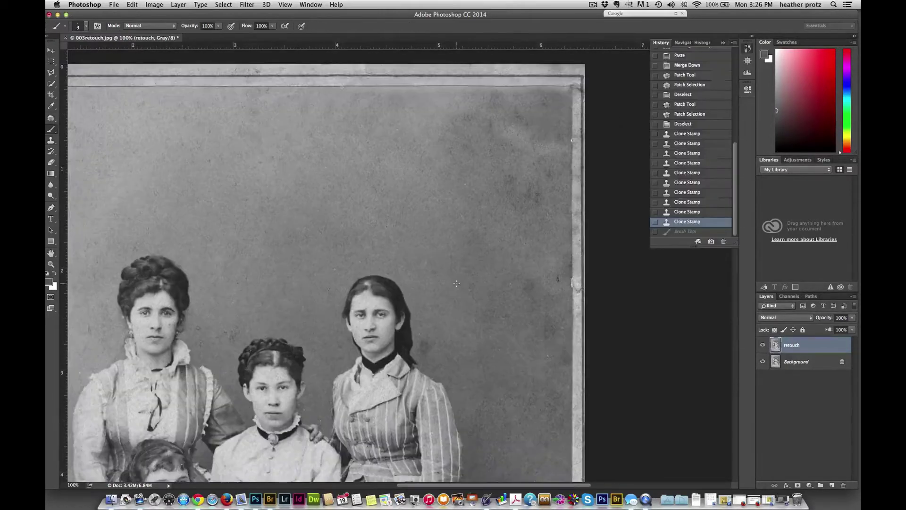
scroll(456, 283, right, 10)
scroll(455, 283, left, 6)
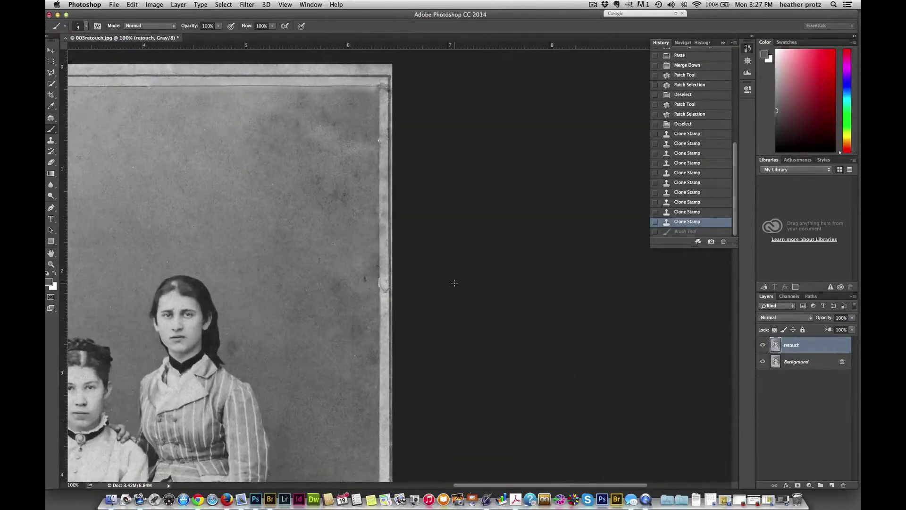
scroll(332, 132, left, 2)
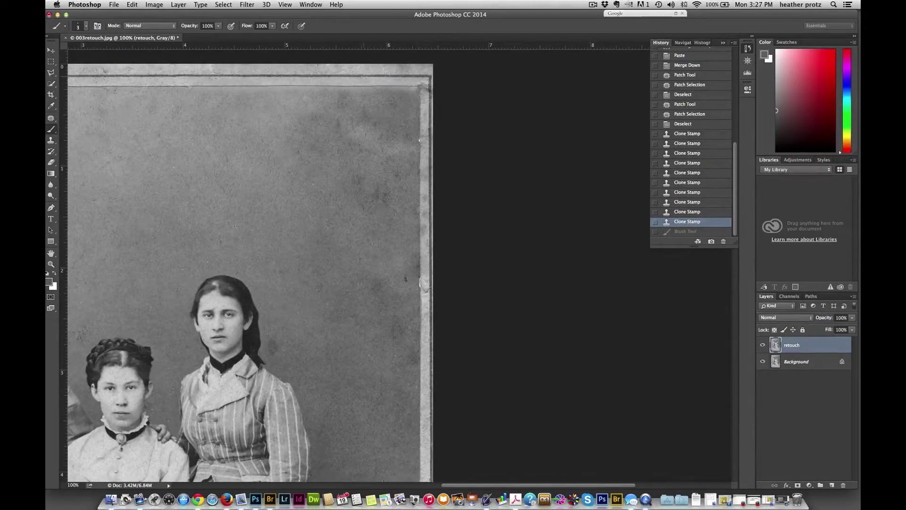
scroll(329, 150, left, 1)
scroll(328, 150, left, 1)
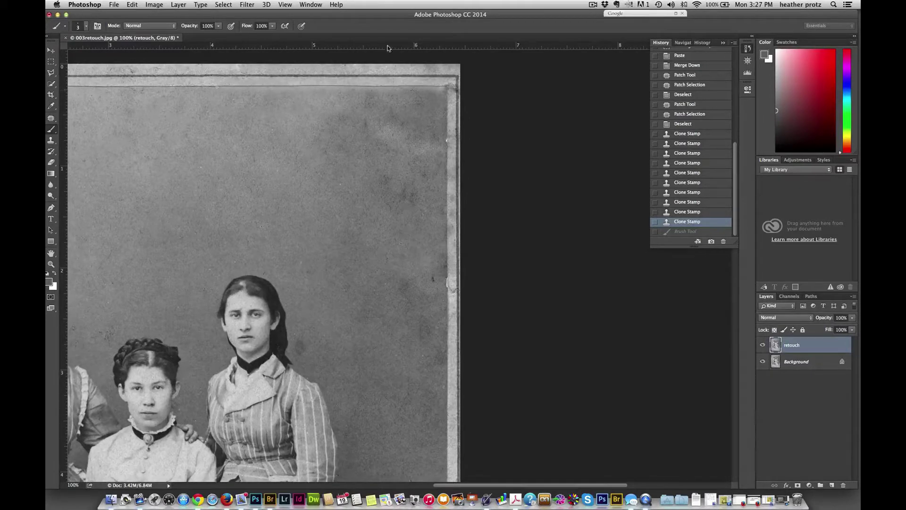
drag(331, 168, 450, 159)
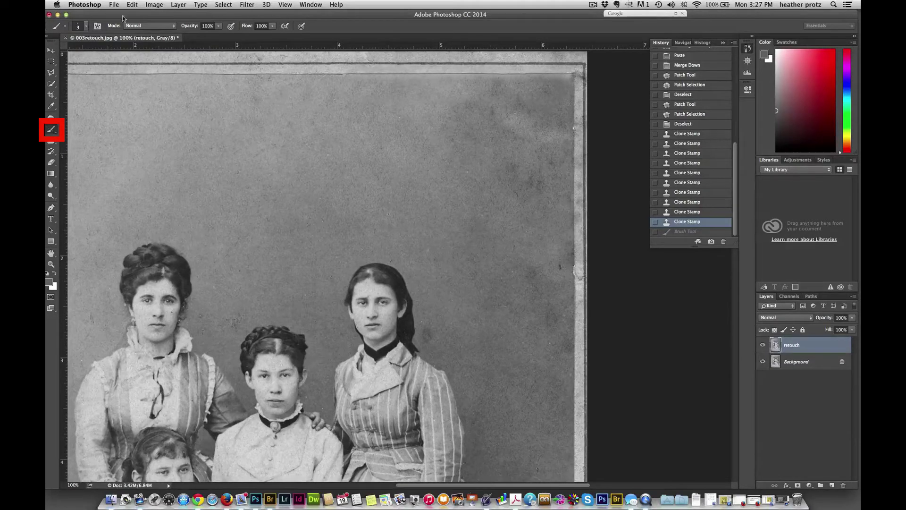
- Try a thin stroke with the 3 px brush just below the top border line, and undo it
click(80, 28)
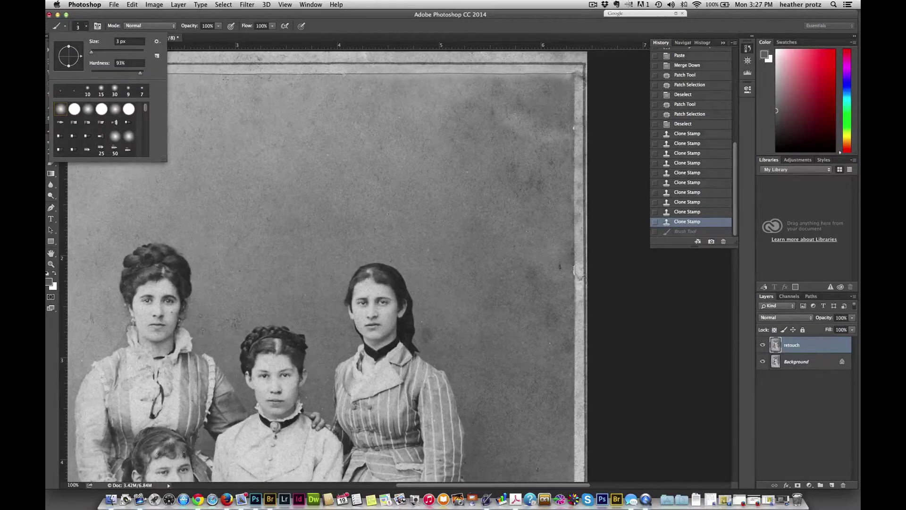
click(244, 83)
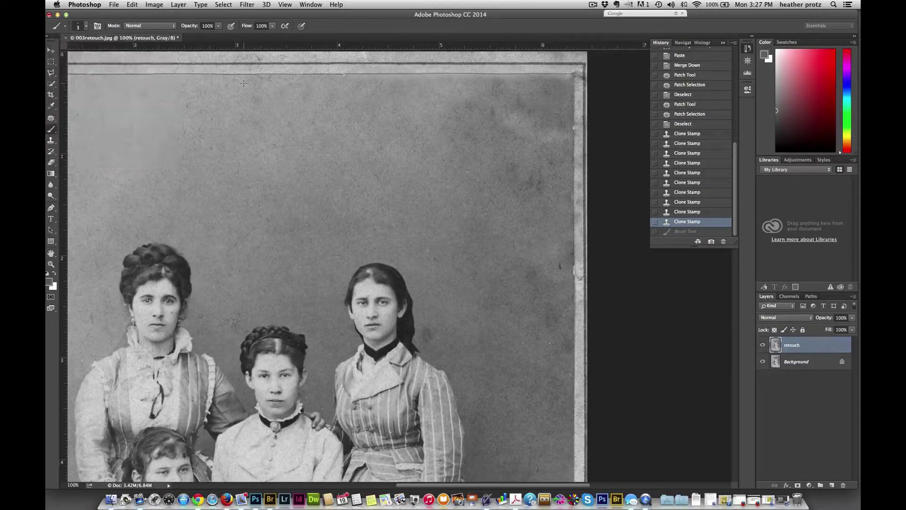
drag(257, 82, 317, 78)
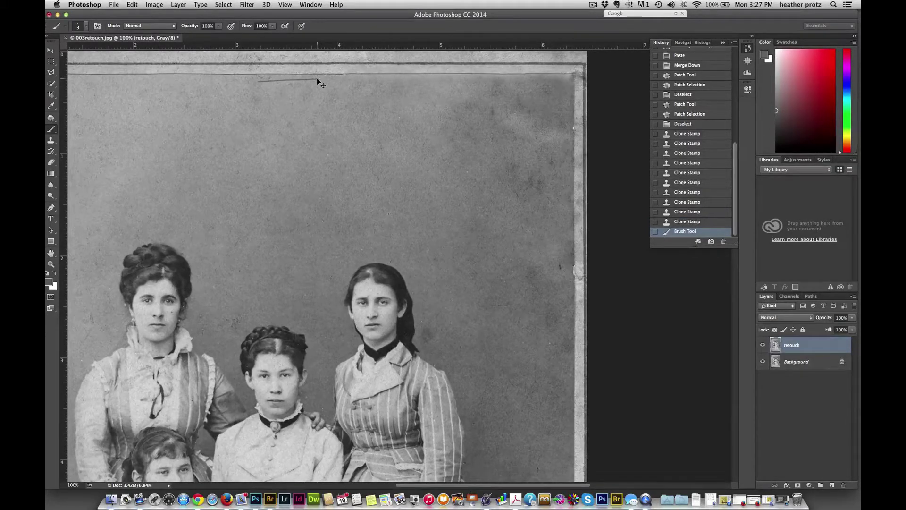
key(super+z)
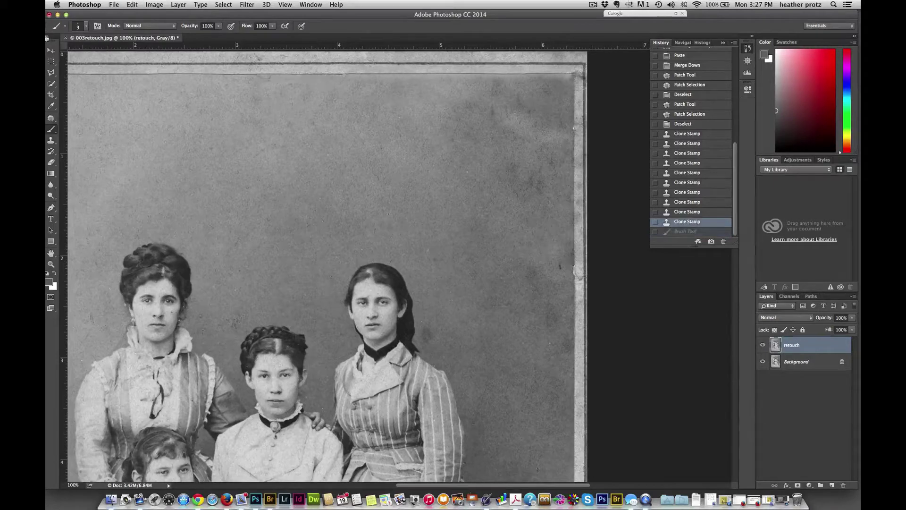
- Try a 102 px brush stroke across the upper background and undo it
click(77, 26)
click(118, 52)
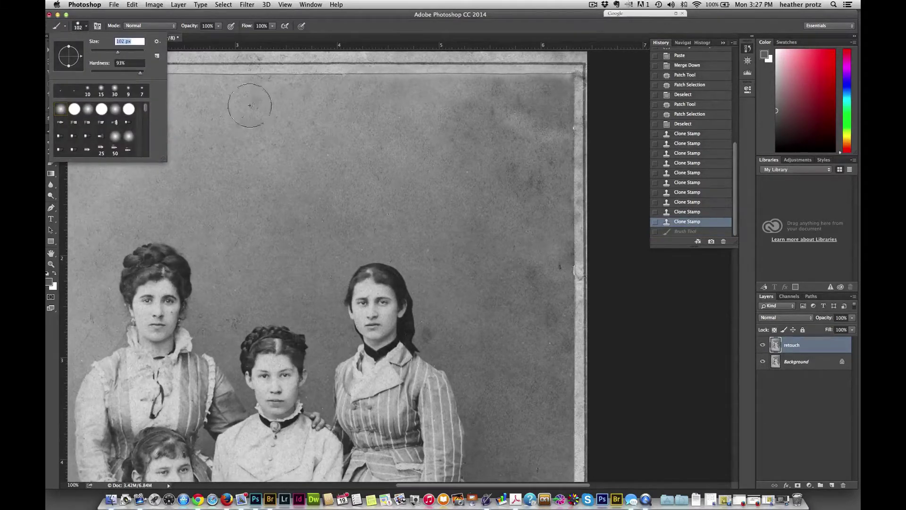
click(279, 102)
drag(279, 106, 371, 110)
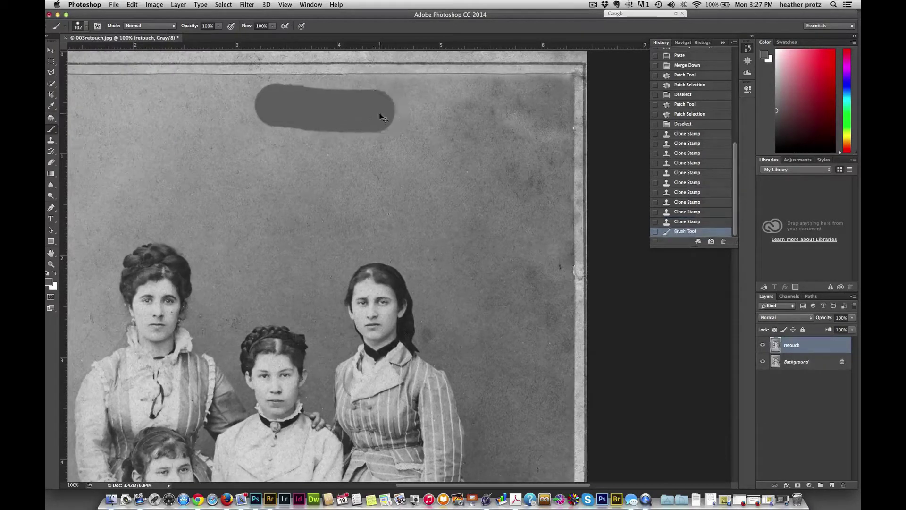
key(super+z)
- Set the brush size to 3 px
click(78, 27)
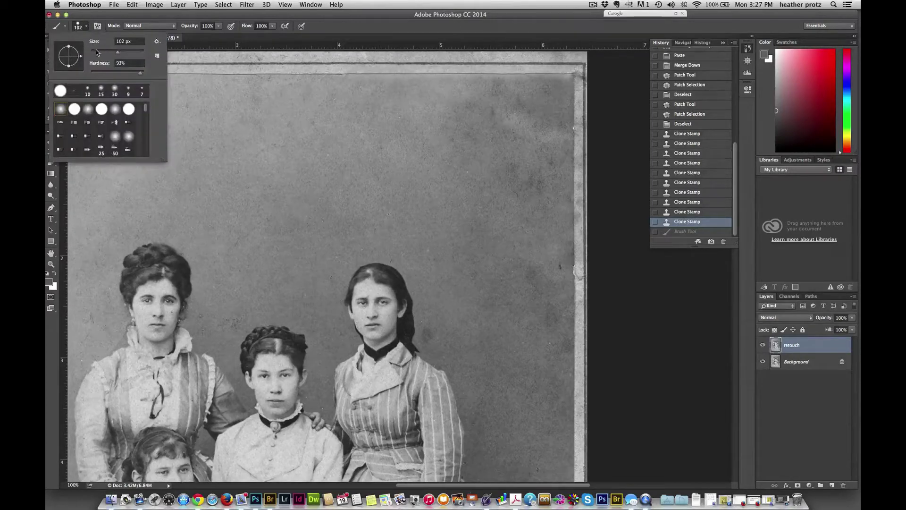
drag(96, 53, 92, 53)
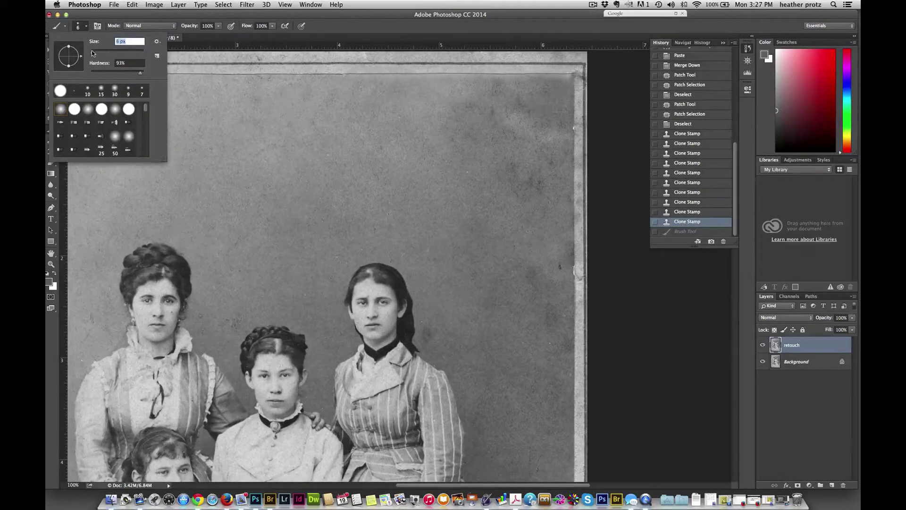
text(3)
key(Return)
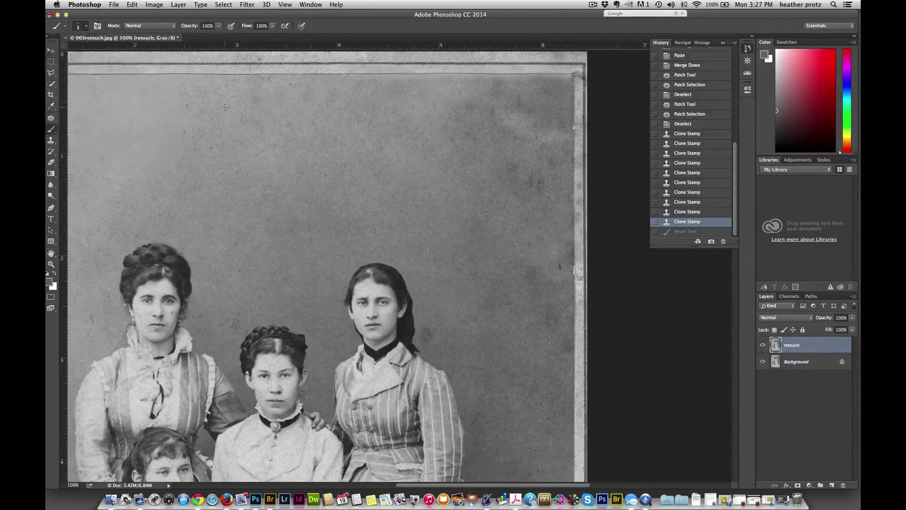
- Set the foreground color to gray 6e6e6e by sampling the photo's dark top border line, and return to the Brush tool
click(50, 283)
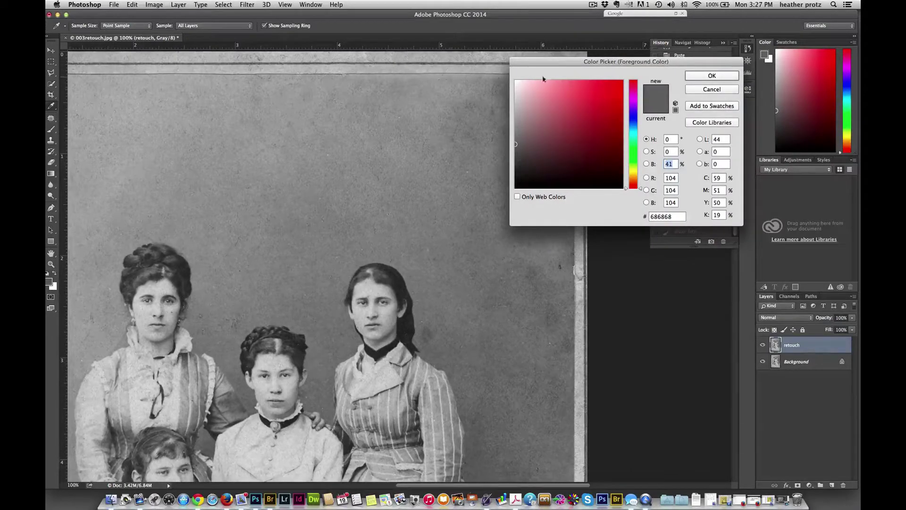
click(612, 168)
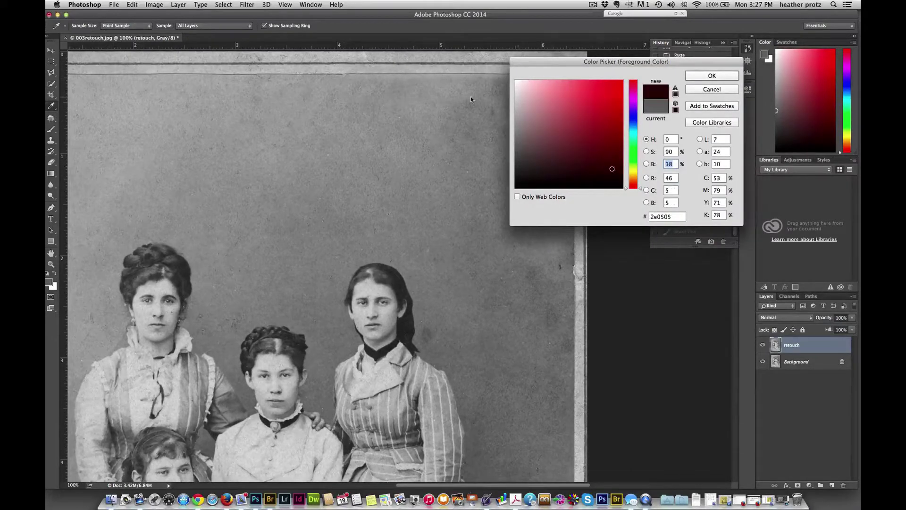
click(378, 63)
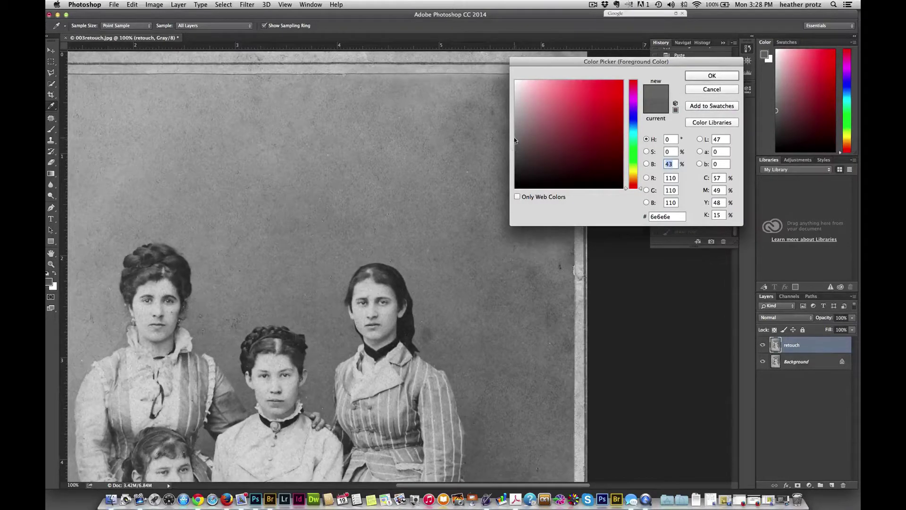
click(711, 76)
key(b)
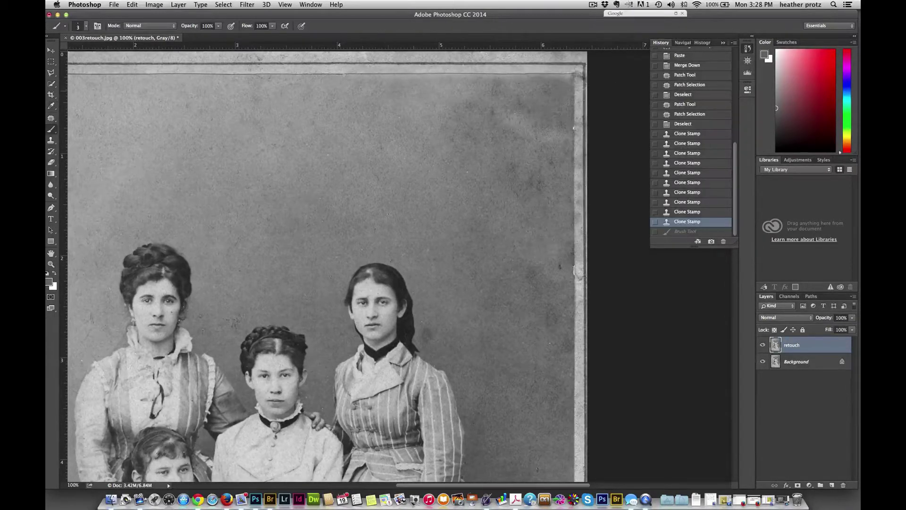
- Try a horizontal gray brush stroke beneath the top border line and undo it
drag(347, 79, 398, 81)
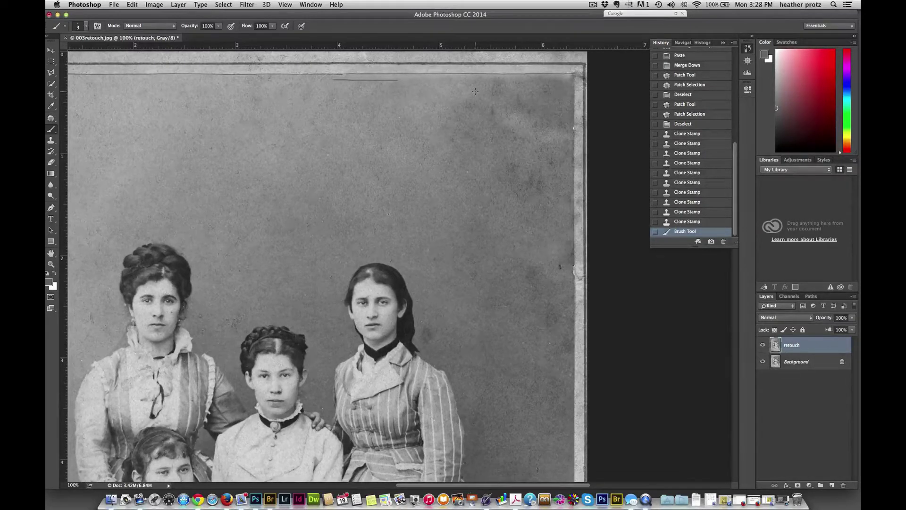
key(super+z)
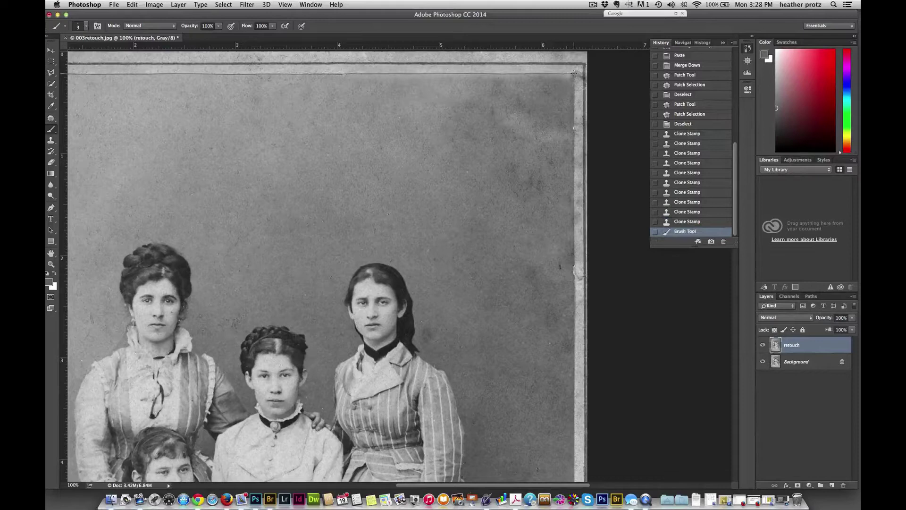
- Paint a straight 3 px line along the right inner border from its upper corner to its lower corner above the caption
drag(574, 73, 562, 173)
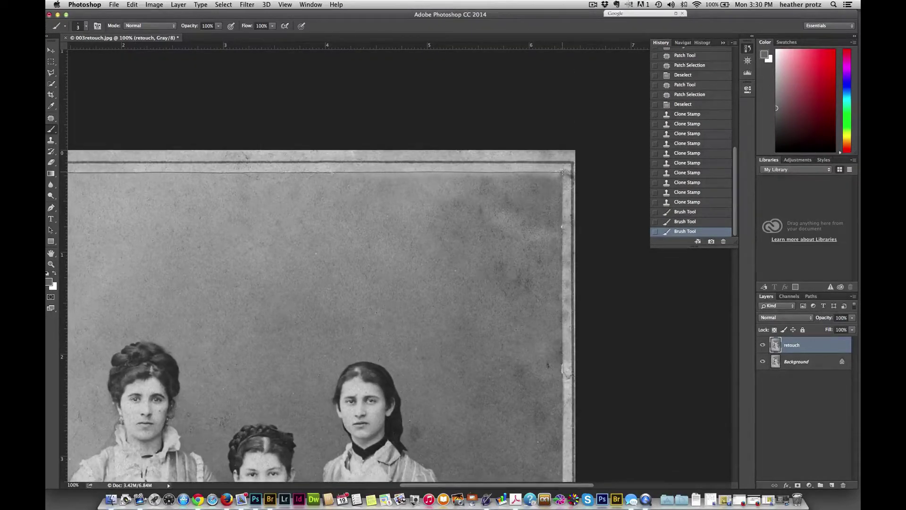
click(562, 172)
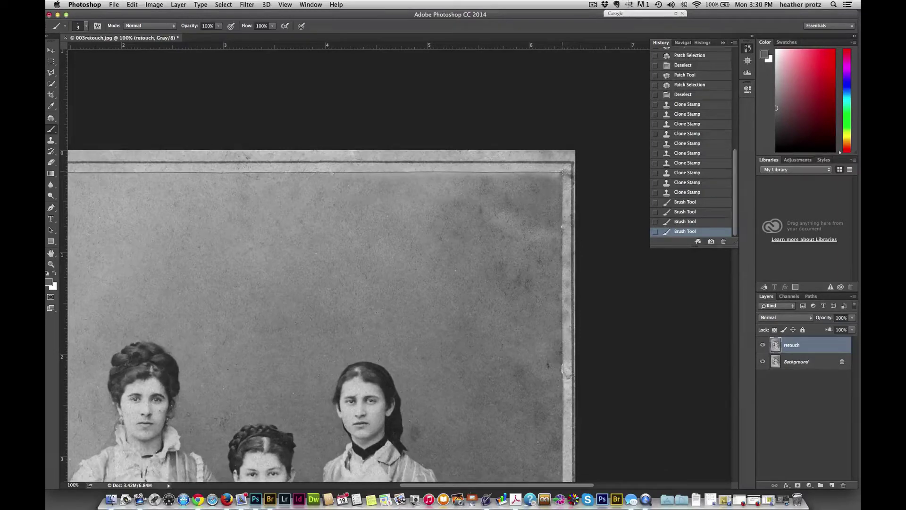
drag(530, 361, 496, 100)
drag(497, 442, 482, 319)
drag(475, 405, 499, 195)
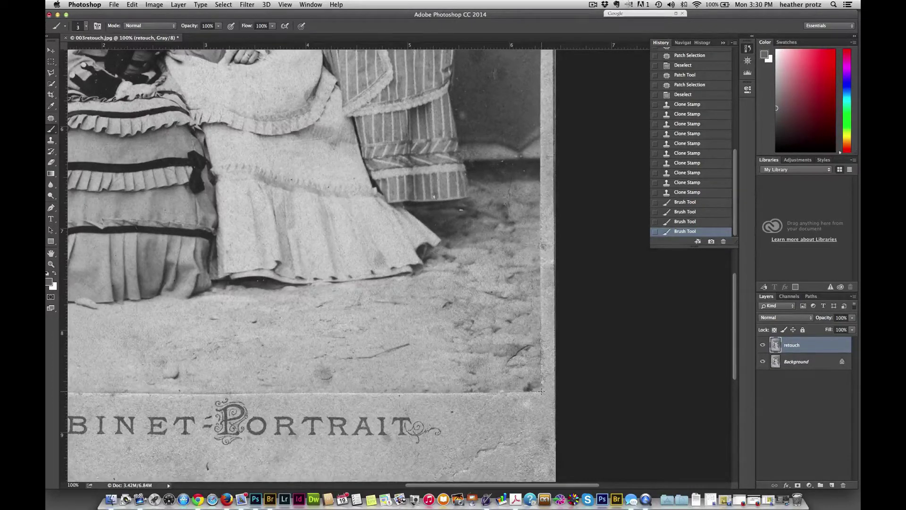
shift+click(541, 391)
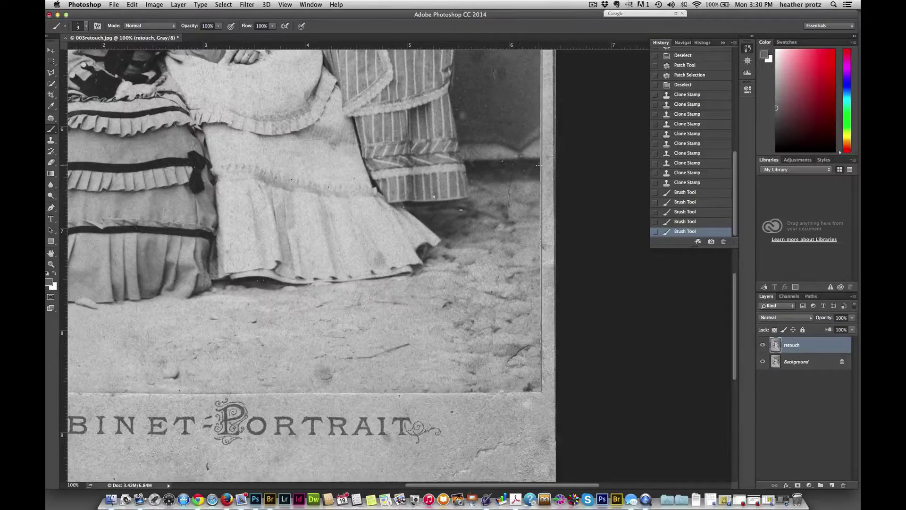
- Clone out the flaw on the right inner border line beside the wall's baseboard with a 10 px Clone Stamp
drag(529, 162, 515, 287)
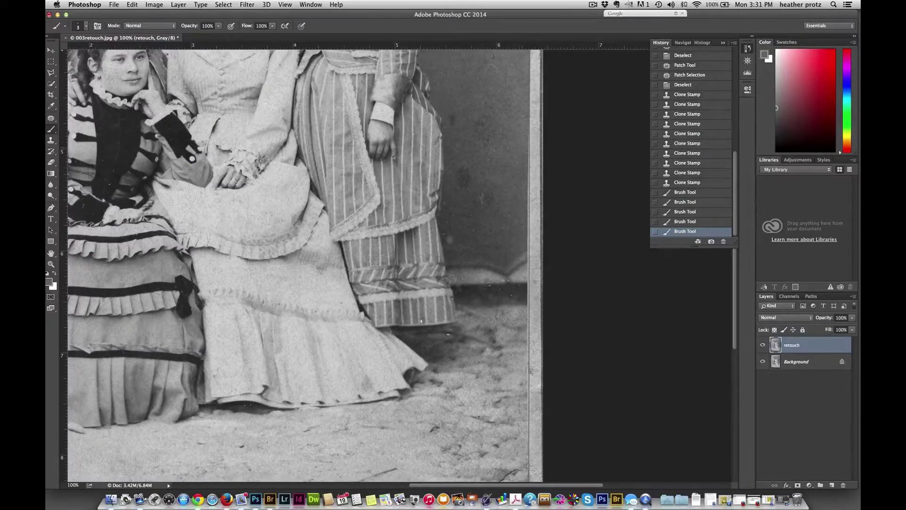
drag(51, 140, 83, 140)
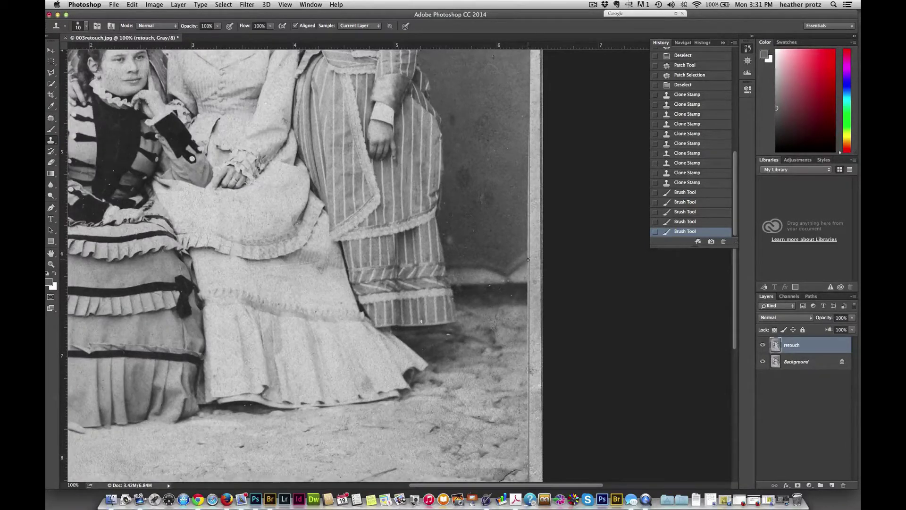
drag(528, 260, 526, 260)
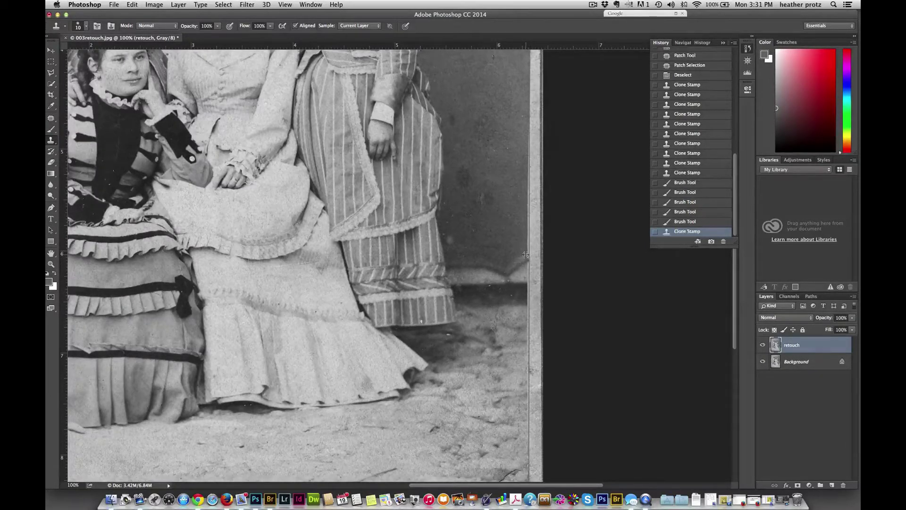
- Clone out the flaws along the right inner border line just above the wall's baseboard with the Clone Stamp
click(527, 257)
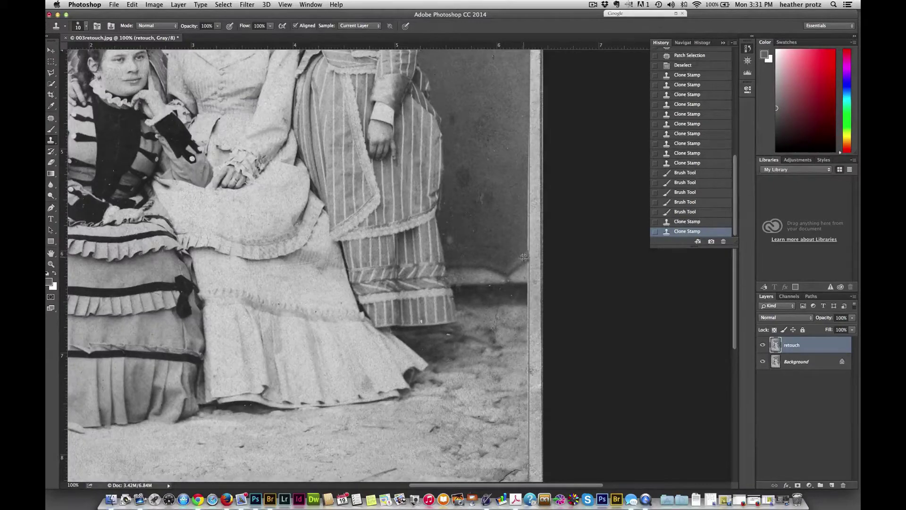
click(527, 258)
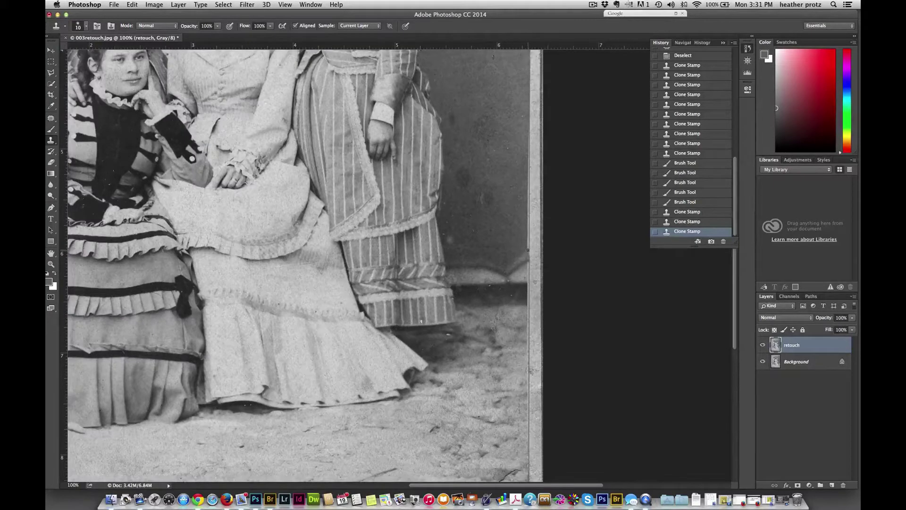
click(528, 251)
drag(527, 226, 527, 249)
click(527, 210)
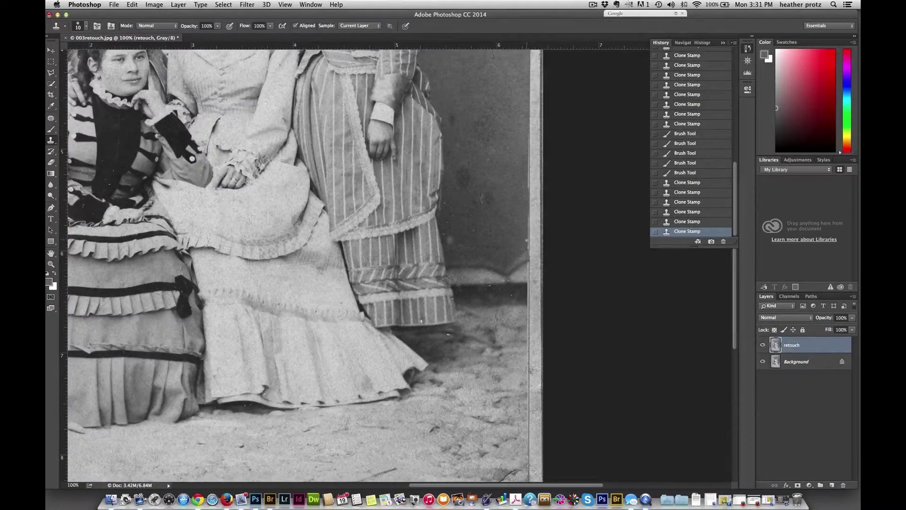
shift+click(527, 247)
- Clone a clean edge up the right inner border line, between the striped dress's hem and the standing girl's hand
click(527, 189)
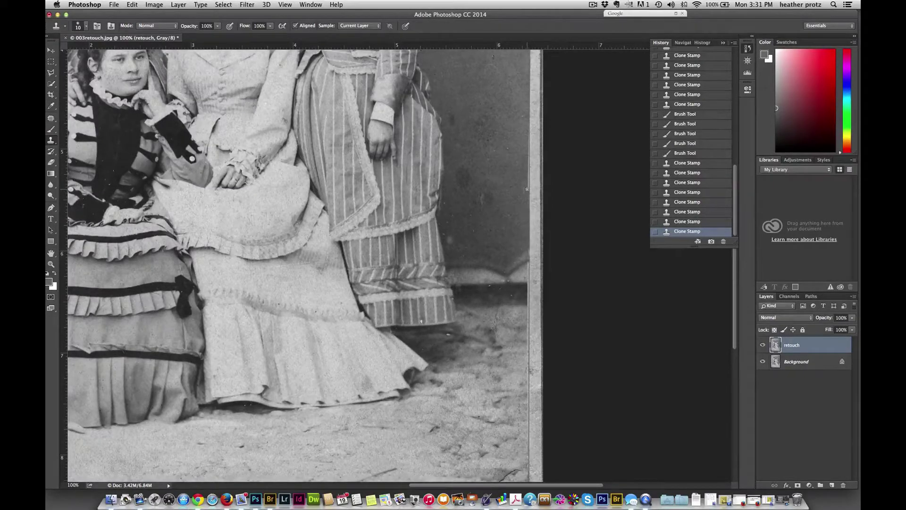
shift+click(527, 125)
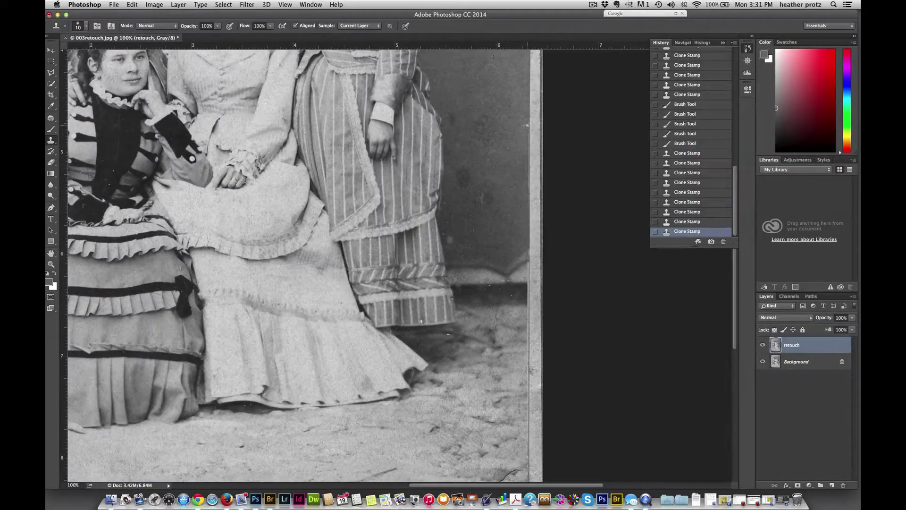
click(527, 184)
click(525, 148)
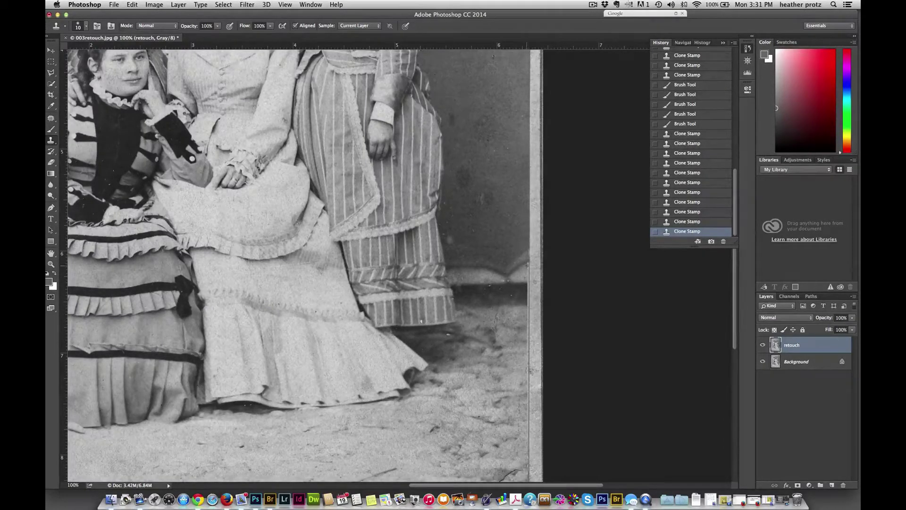
- Clone over the flaws where the wall's baseboard meets the right inner border line
drag(529, 263, 526, 279)
click(527, 282)
click(515, 280)
click(526, 265)
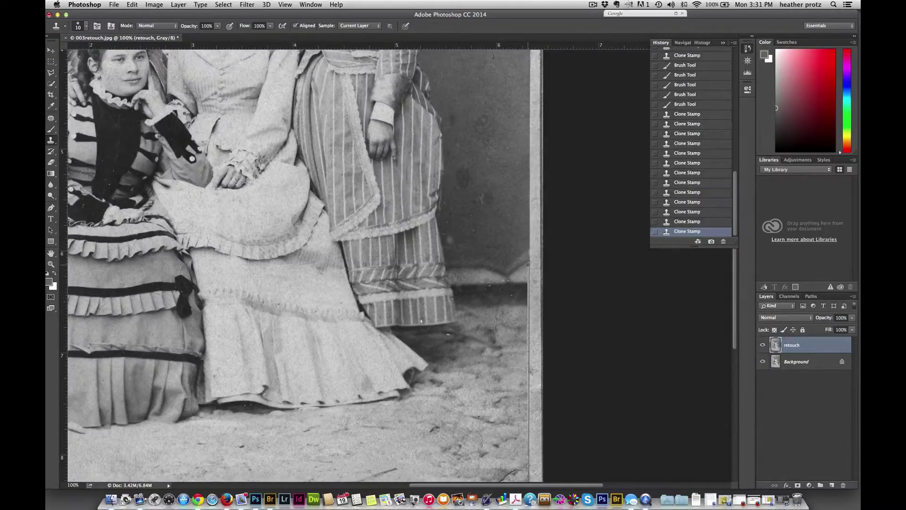
click(526, 275)
click(527, 280)
click(527, 280)
click(526, 279)
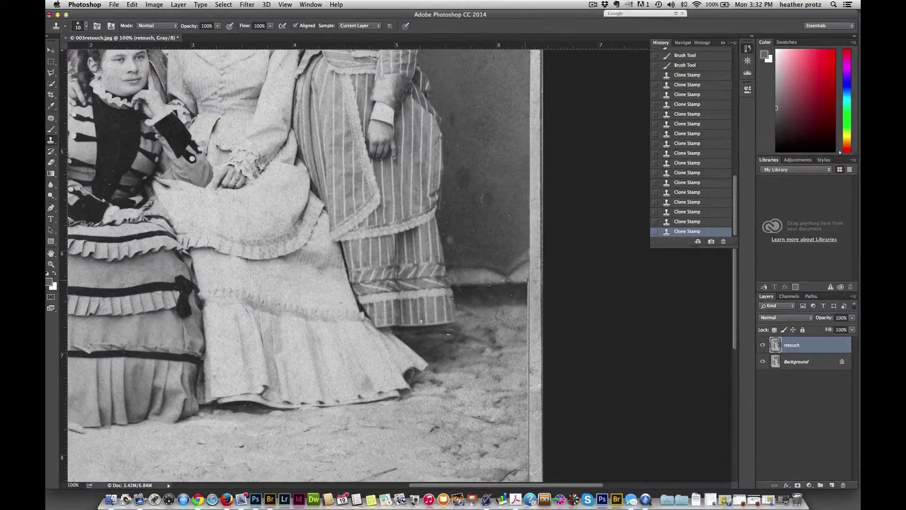
- Touch up the baseboard's right end with a slightly larger Clone Stamp, then the floor edge below it at 10 px
key(bracketright)
click(525, 278)
click(523, 275)
key(bracketleft)
drag(527, 306, 525, 313)
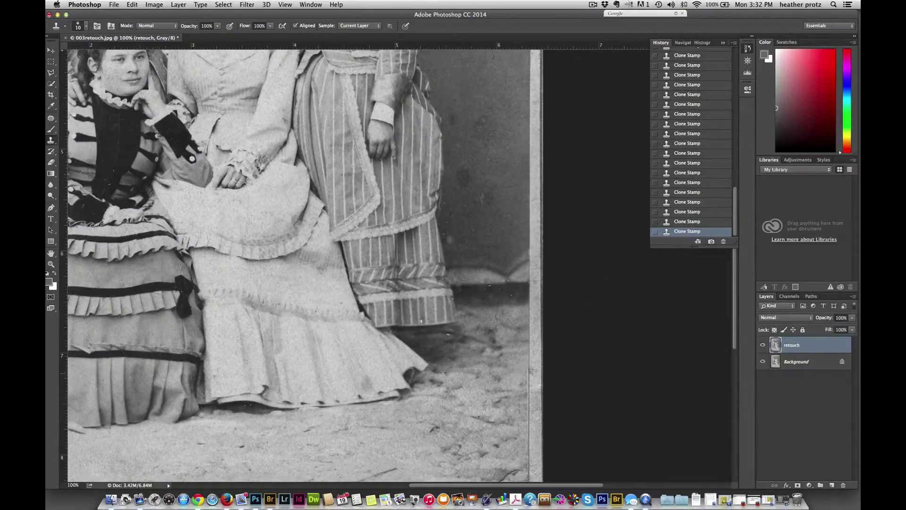
- Patch two blemishes on the wall left of the women with cleaner wall texture, and clear the selections
mouse_move(427, 384)
mouse_down()
mouse_move(495, 432)
mouse_move(507, 461)
mouse_up()
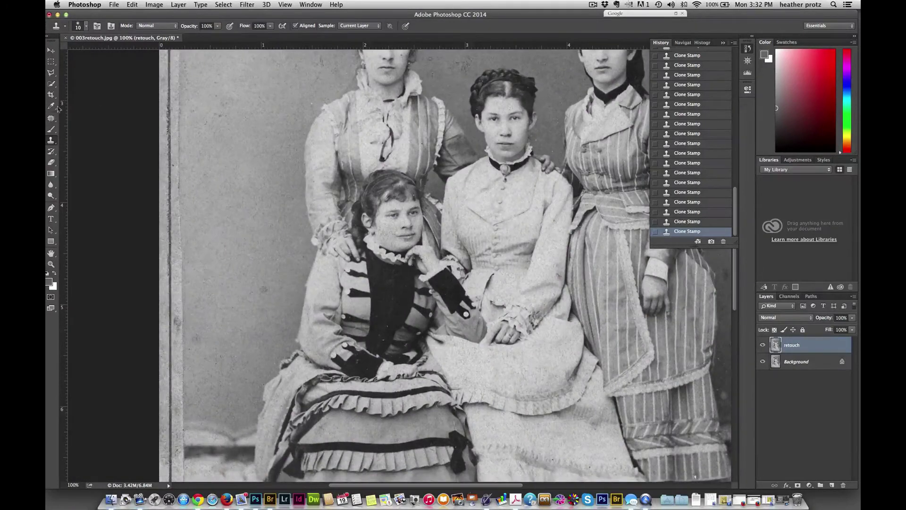
click(50, 119)
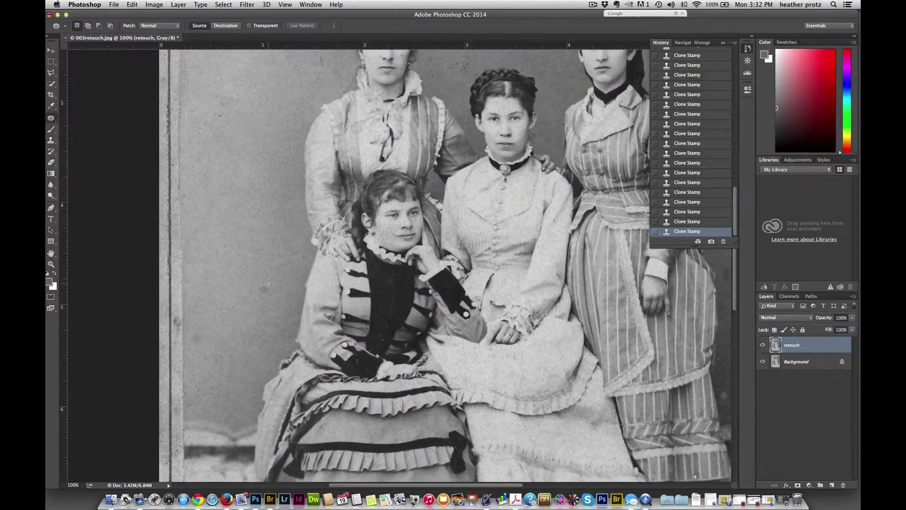
drag(280, 289, 255, 265)
key(super+d)
mouse_move(225, 87)
mouse_down()
mouse_move(193, 105)
mouse_move(230, 137)
mouse_move(250, 106)
mouse_move(226, 88)
mouse_up()
drag(243, 119, 267, 300)
key(super+d)
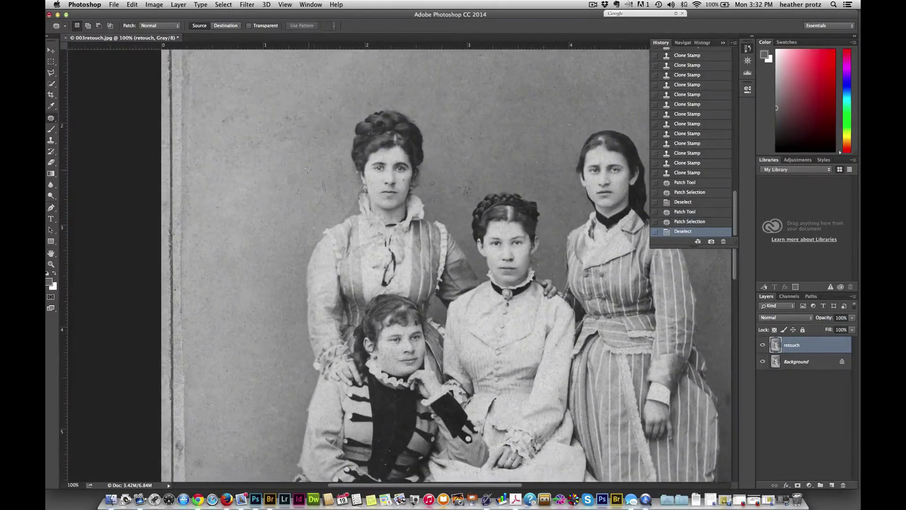
- Patch three more blemishes on the wall left of the tall standing woman's head and clear the selection
mouse_move(308, 169)
mouse_down()
mouse_move(286, 170)
mouse_move(305, 209)
mouse_move(303, 175)
mouse_move(234, 184)
mouse_up()
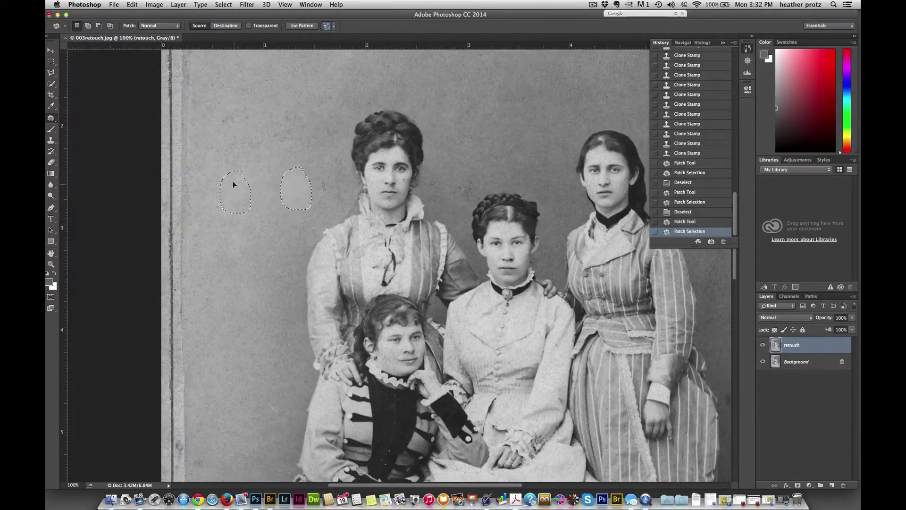
mouse_move(264, 101)
mouse_down()
mouse_move(276, 137)
mouse_move(274, 106)
mouse_move(269, 132)
mouse_up()
mouse_move(333, 178)
mouse_down()
mouse_move(304, 207)
mouse_move(329, 203)
mouse_move(331, 172)
mouse_move(265, 160)
mouse_up()
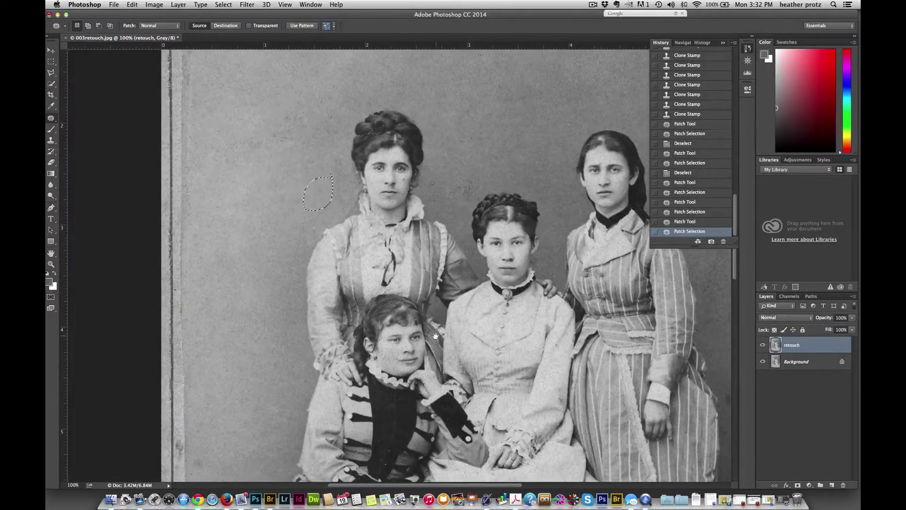
drag(435, 336, 392, 234)
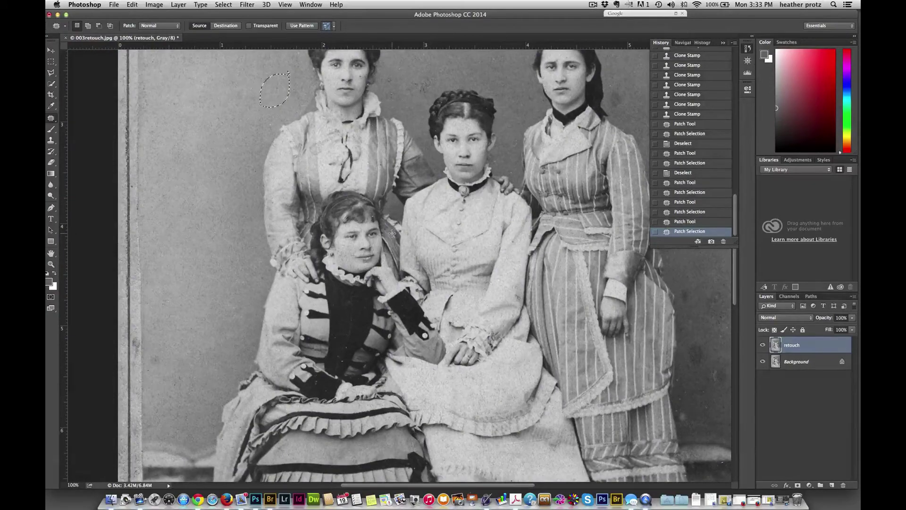
key(super+d)
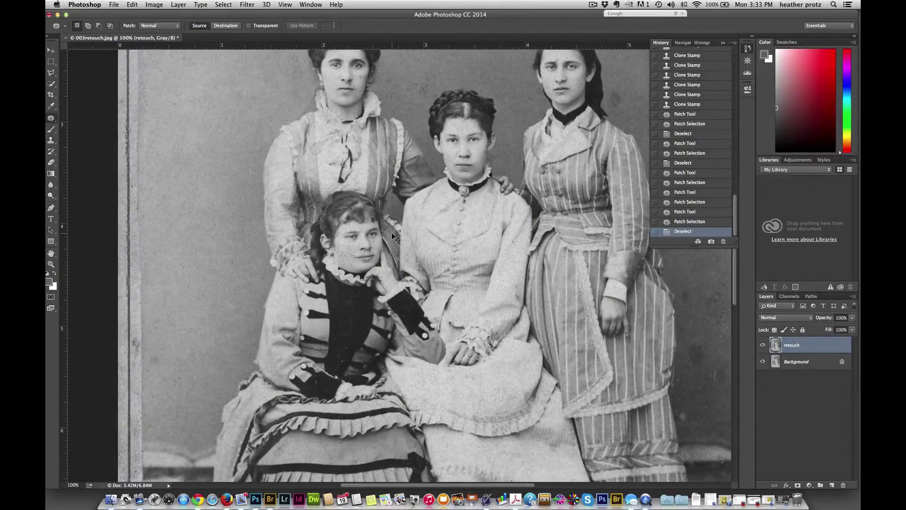
- At 200% zoom, clone out the specks on the gray left stripe of the tall standing woman's bodice with a 10 px Clone Stamp
key(super+equal)
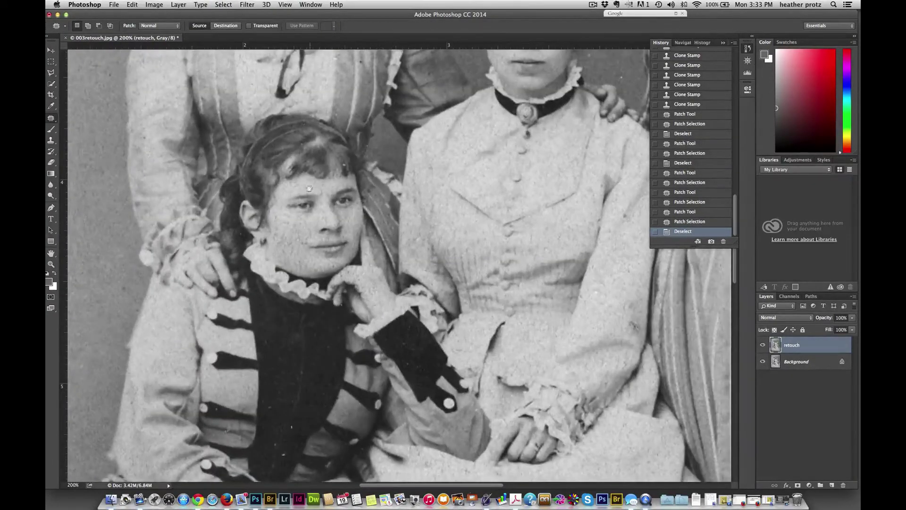
drag(309, 188, 316, 371)
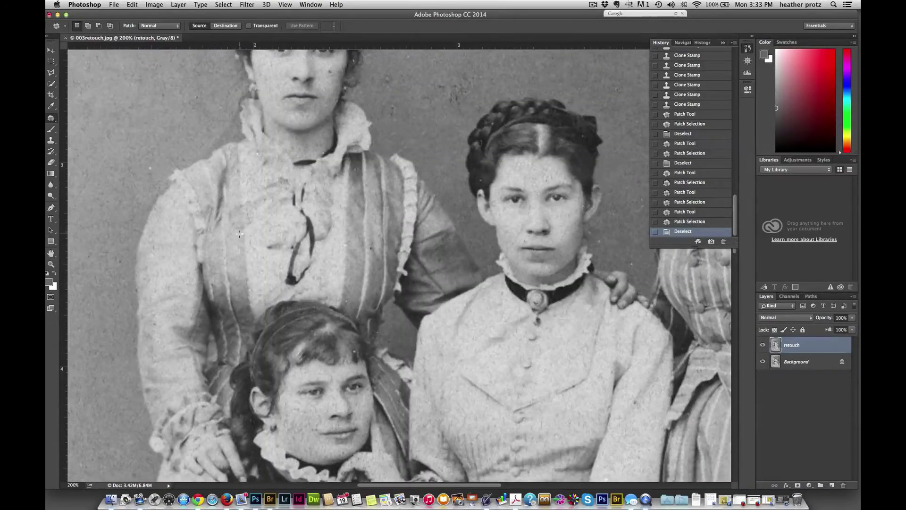
click(51, 140)
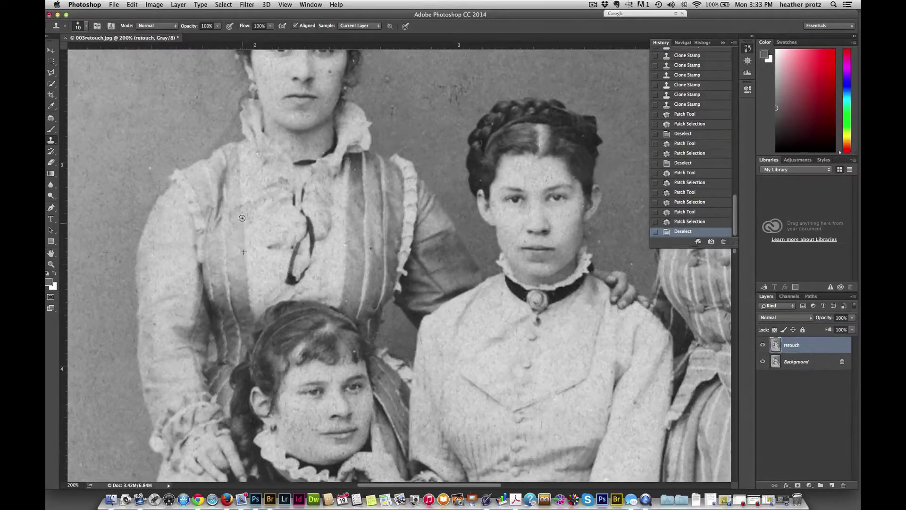
drag(243, 222, 240, 210)
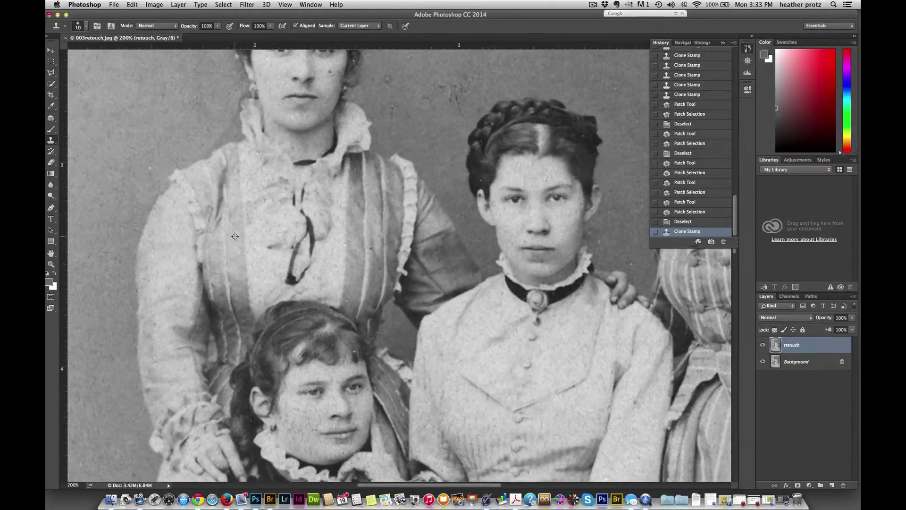
click(238, 236)
click(235, 227)
click(233, 222)
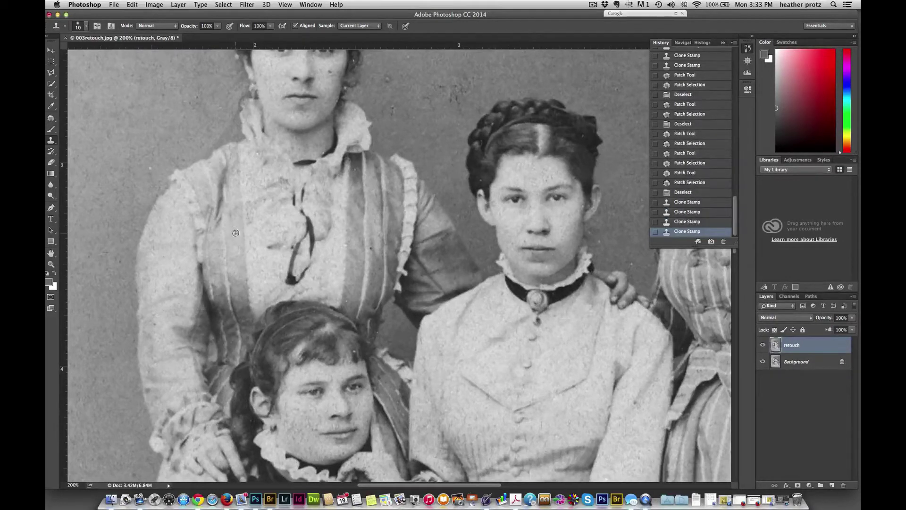
click(232, 226)
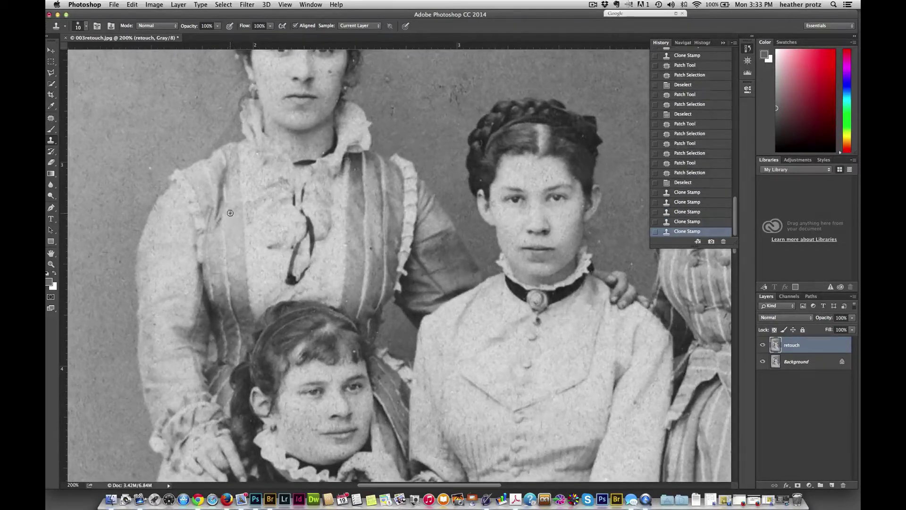
- Clone out the flaws on the upper part of the left bodice stripe and along its edge with the white front panel
click(231, 215)
click(234, 208)
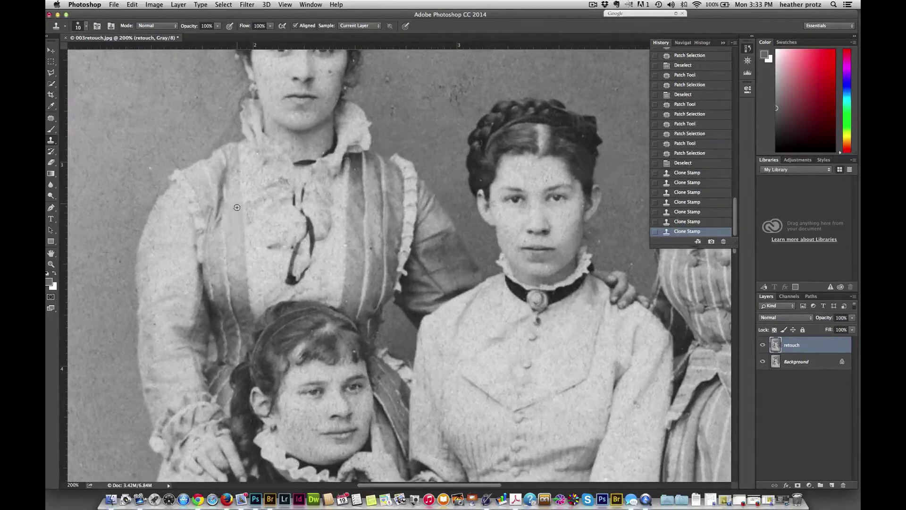
click(237, 205)
click(249, 221)
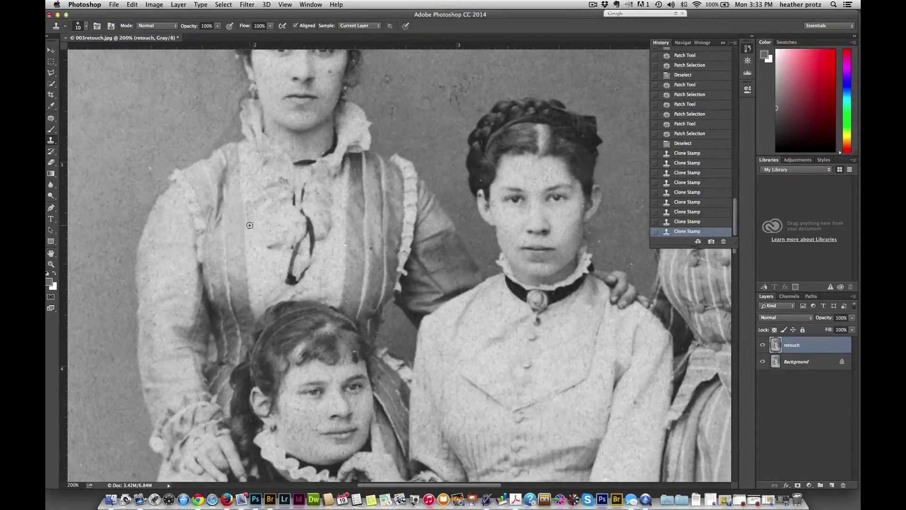
click(249, 196)
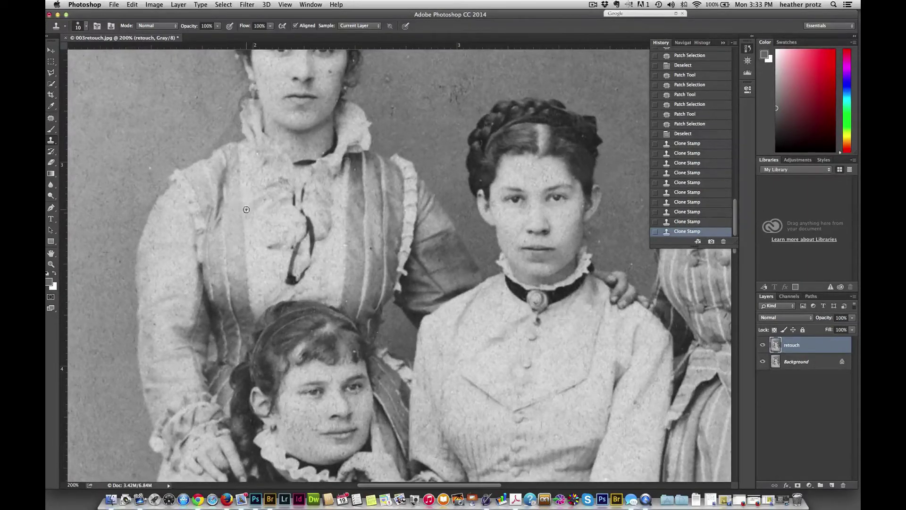
click(248, 210)
click(247, 214)
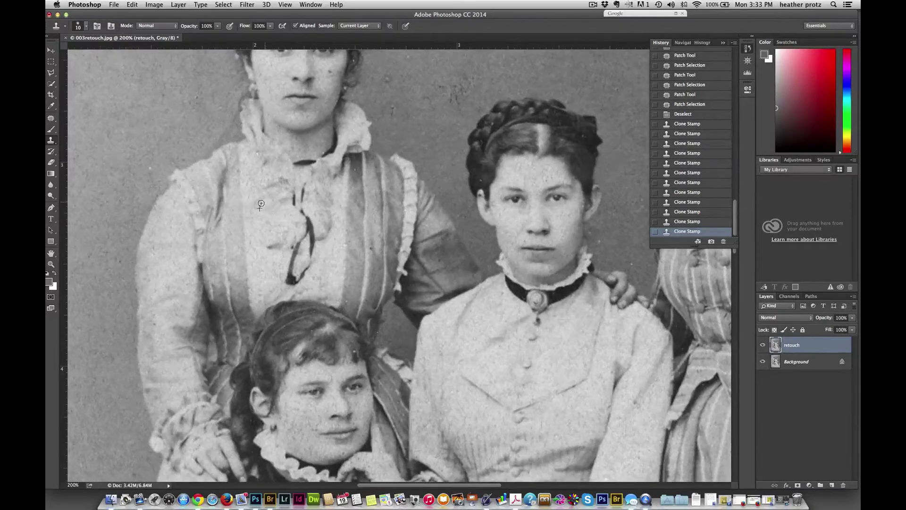
- Clone out the specks on the white ruffled front of the bodice, left of the dark ribbon
click(259, 213)
click(257, 208)
click(259, 202)
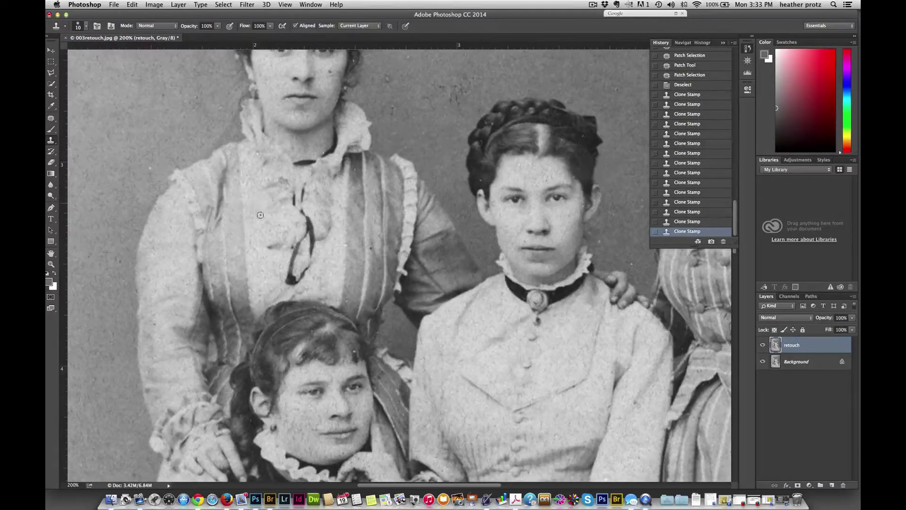
click(268, 246)
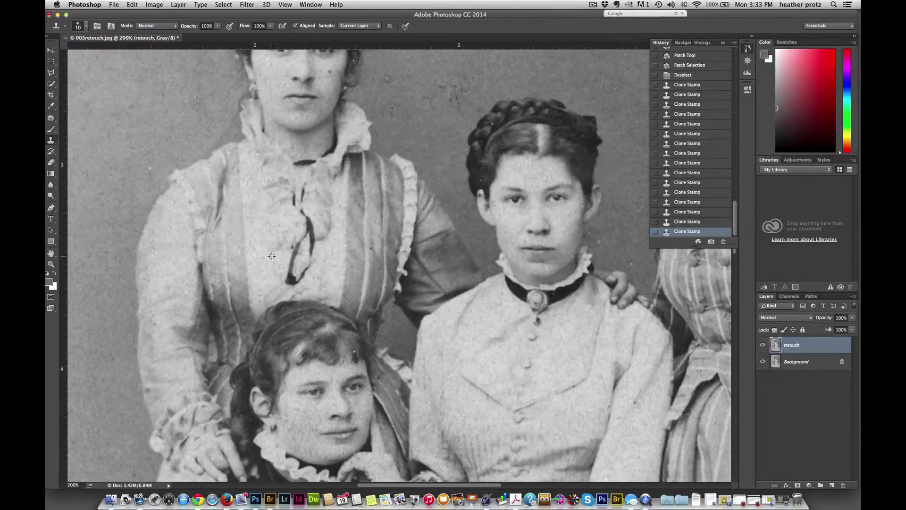
click(271, 249)
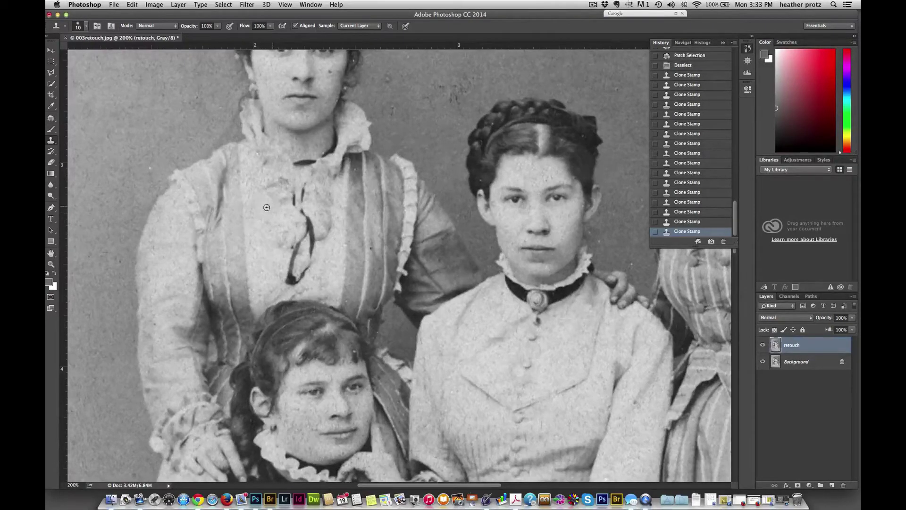
click(272, 212)
click(266, 214)
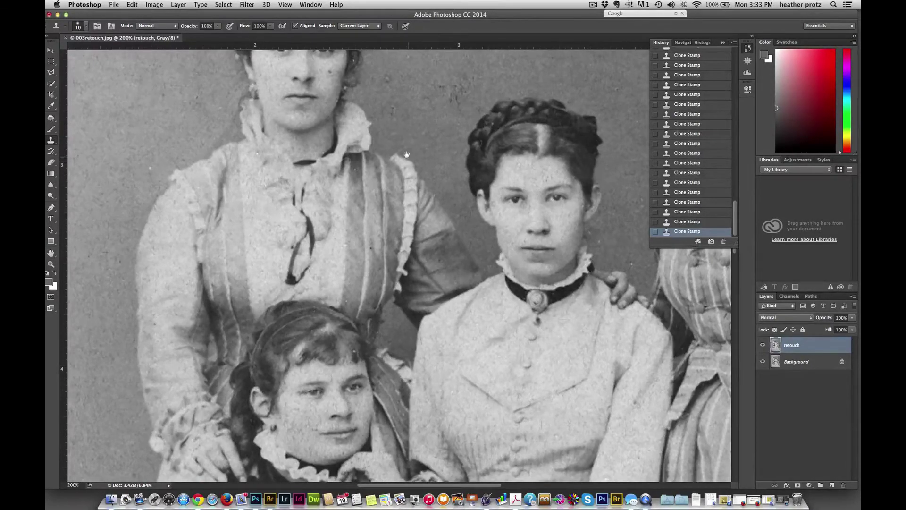
- Remove the dark spot on the standing woman's cheek with a small Healing Brush, sampling clean skin beside it
drag(407, 154, 409, 279)
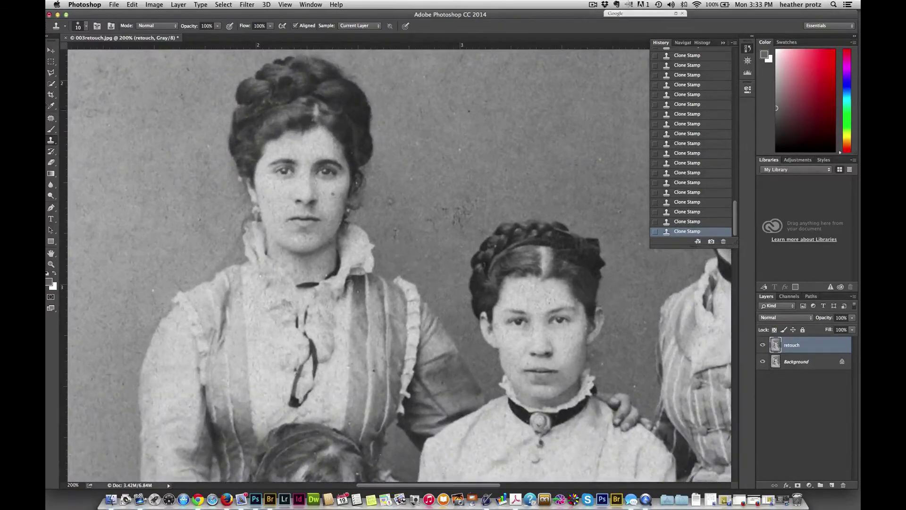
right_click(51, 118)
click(90, 123)
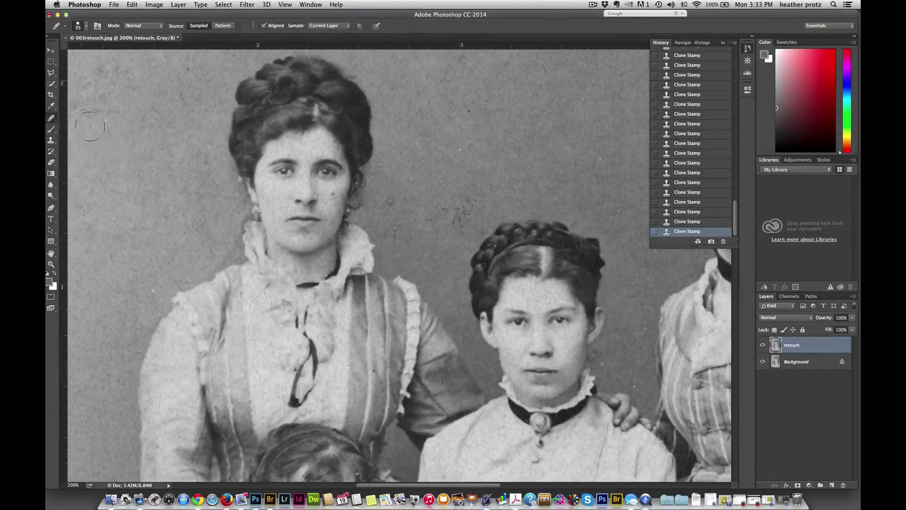
key(bracketleft)
key(bracketleft)
key(bracketleft)
key(bracketleft)
key(bracketleft)
key(bracketleft)
alt+click(329, 188)
click(334, 196)
- Heal the dark marks on the wall between the standing woman and the seated woman's braided hair with a 20 px Healing Brush
key(bracketright)
key(bracketright)
click(400, 204)
click(397, 223)
click(438, 221)
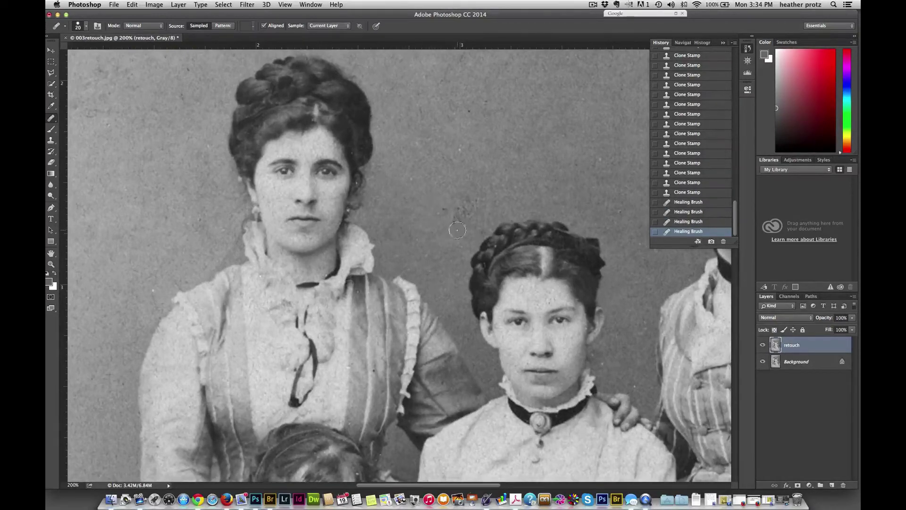
click(462, 217)
click(475, 205)
- Heal the scattered dark specks on the upper wall to the right of the standing woman's head
click(479, 110)
click(467, 113)
click(447, 116)
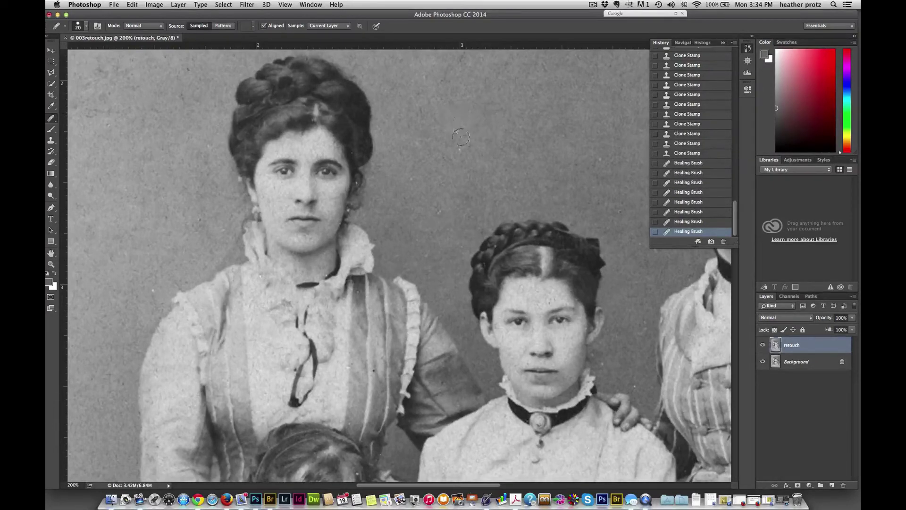
click(451, 155)
click(412, 179)
click(447, 200)
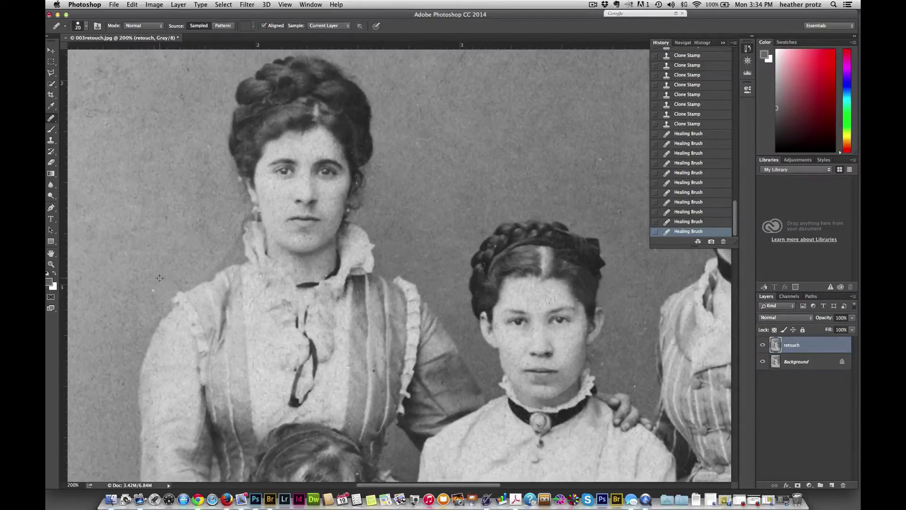
- Heal the specks on the wall beside the standing woman's sleeve and the one below her ruffled collar, using a smaller brush there
click(156, 286)
click(199, 219)
key(bracketleft)
key(bracketleft)
click(259, 276)
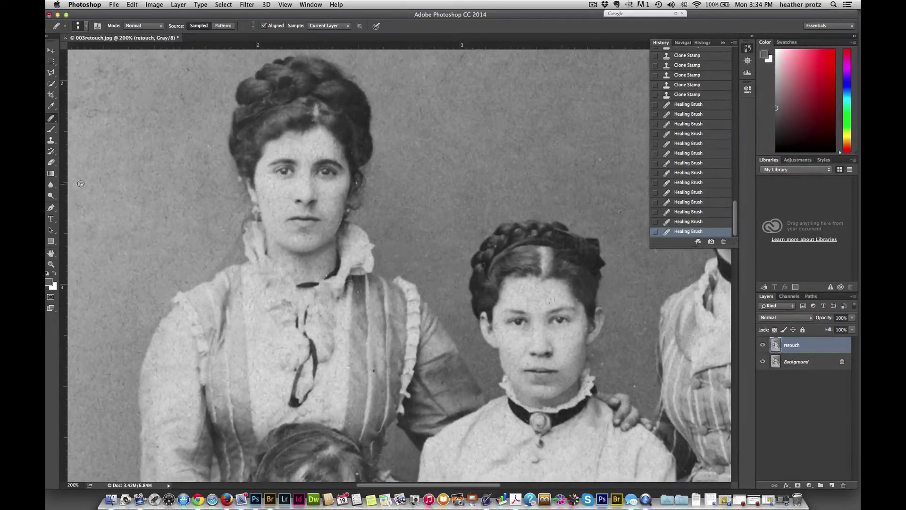
- Clone out the specks at the standing woman's neckline and along the striped panel of her bodice with a small Clone Stamp
click(51, 141)
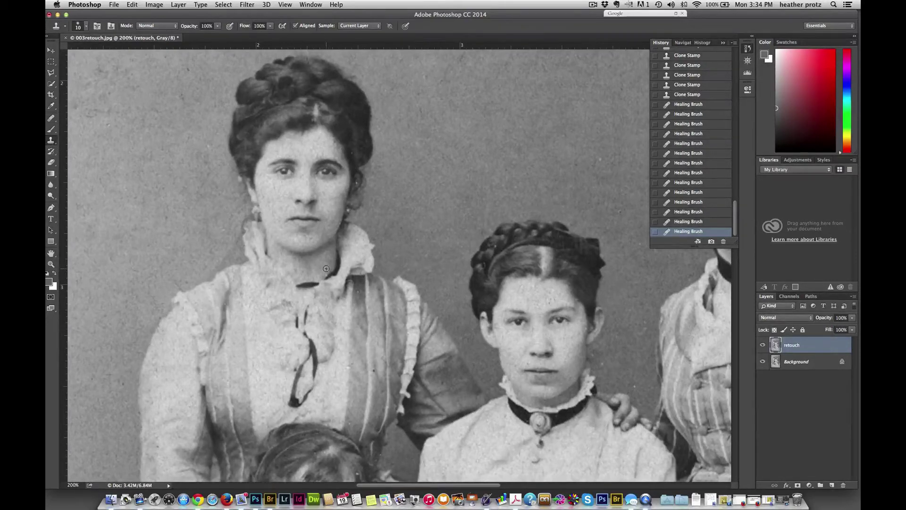
key(bracketleft)
key(bracketleft)
click(327, 275)
click(359, 296)
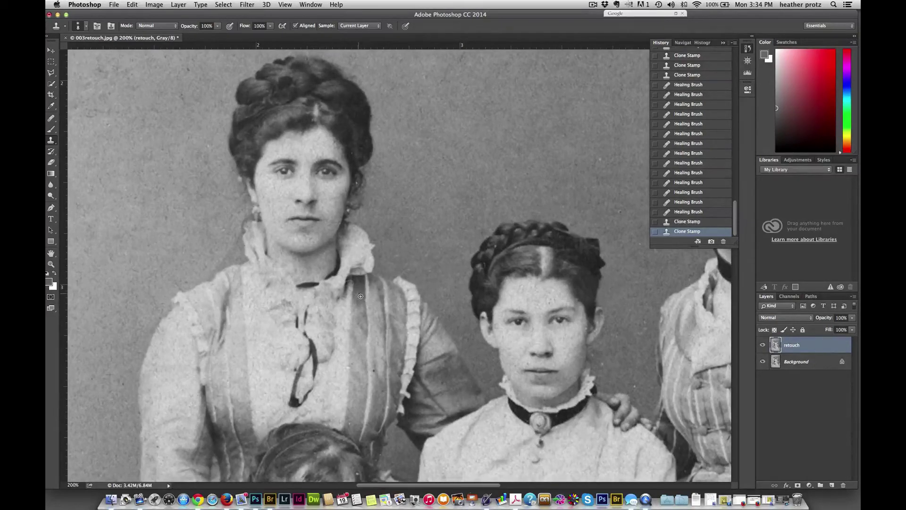
click(361, 290)
click(376, 376)
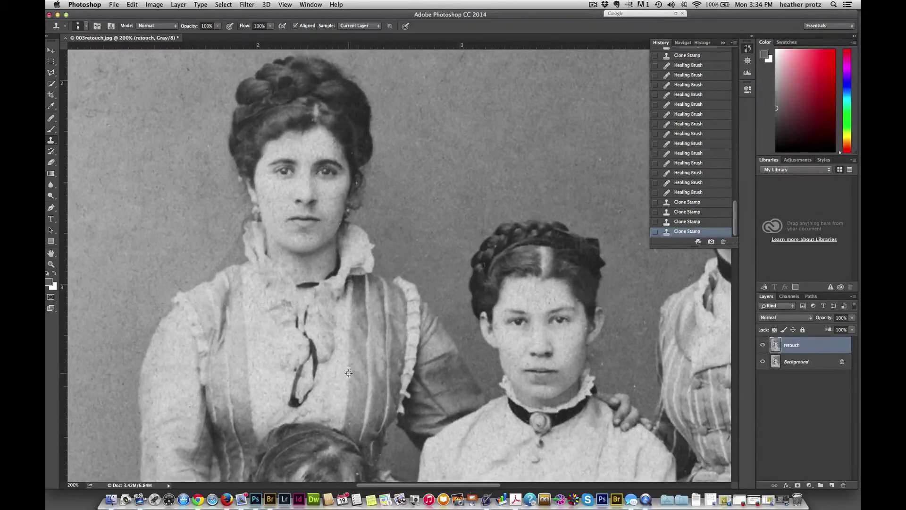
click(347, 377)
- Heal the specks on the wall between the seated woman's ear and the woman in the striped dress
drag(582, 439, 427, 410)
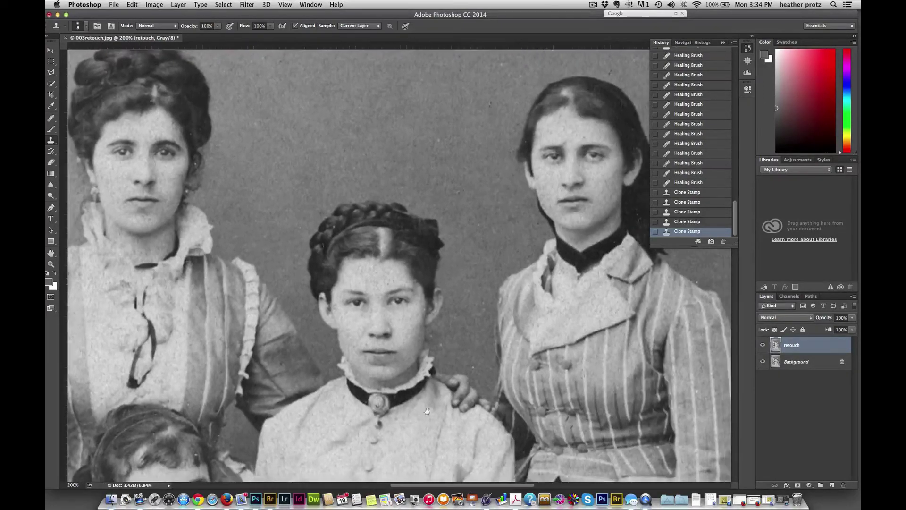
key(super+r)
drag(420, 186, 372, 185)
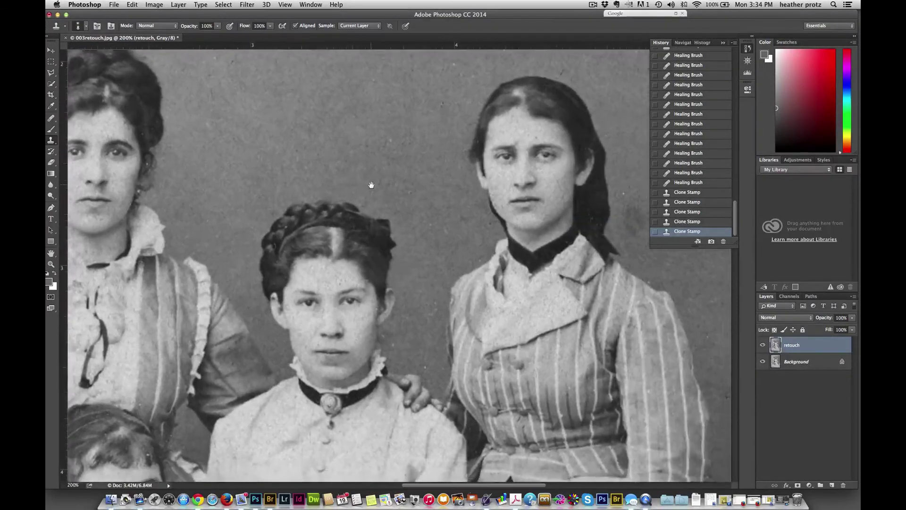
click(50, 119)
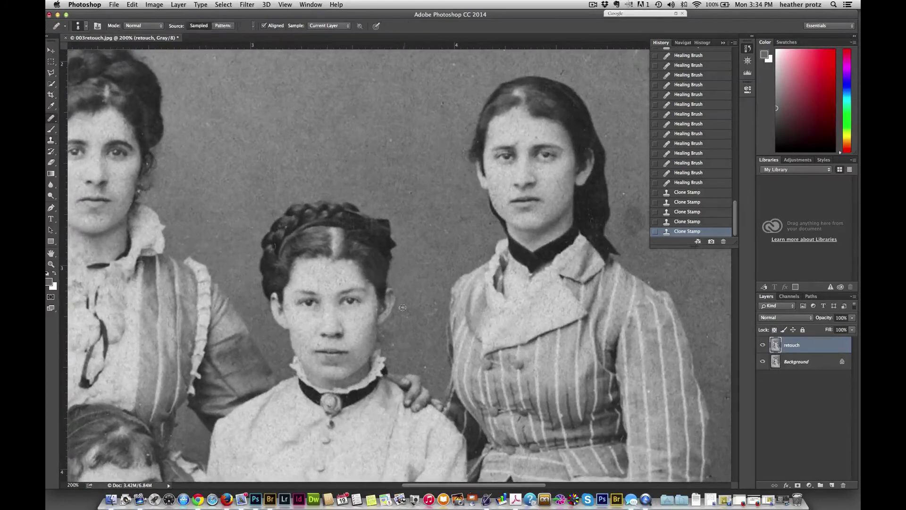
click(396, 343)
click(385, 336)
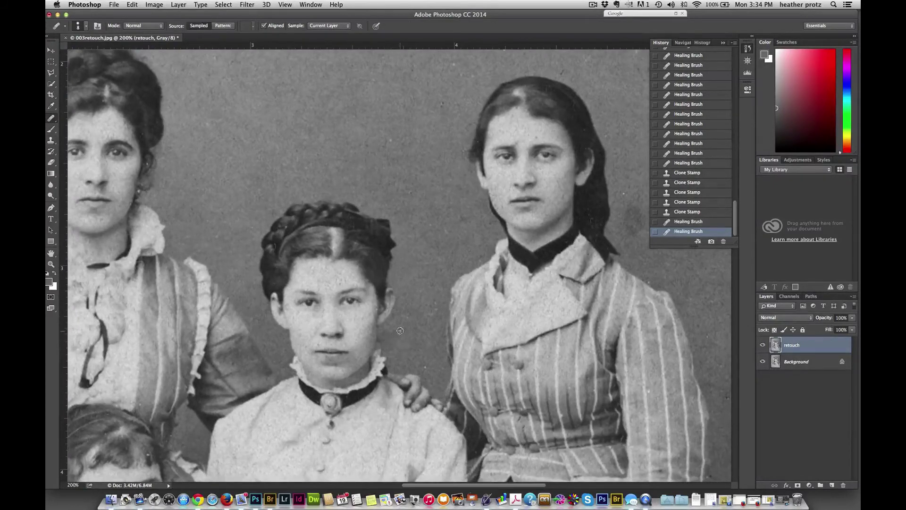
click(435, 307)
click(428, 316)
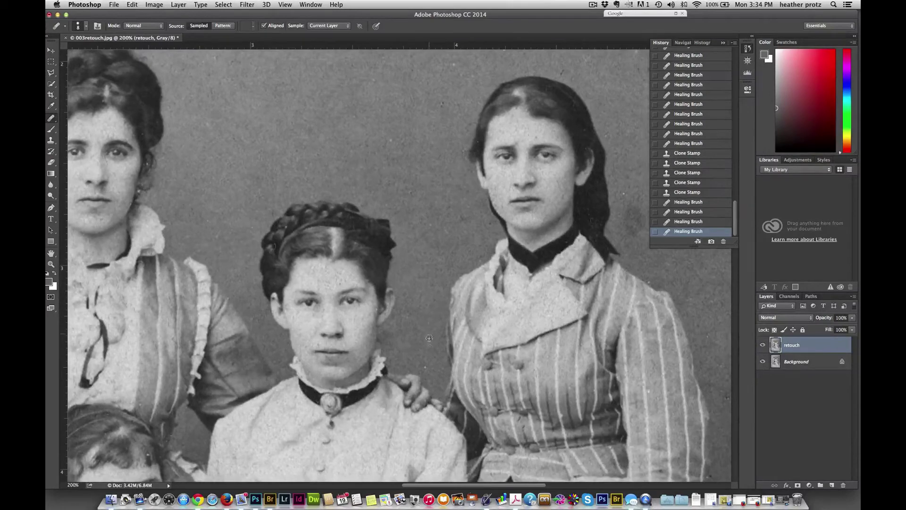
click(428, 367)
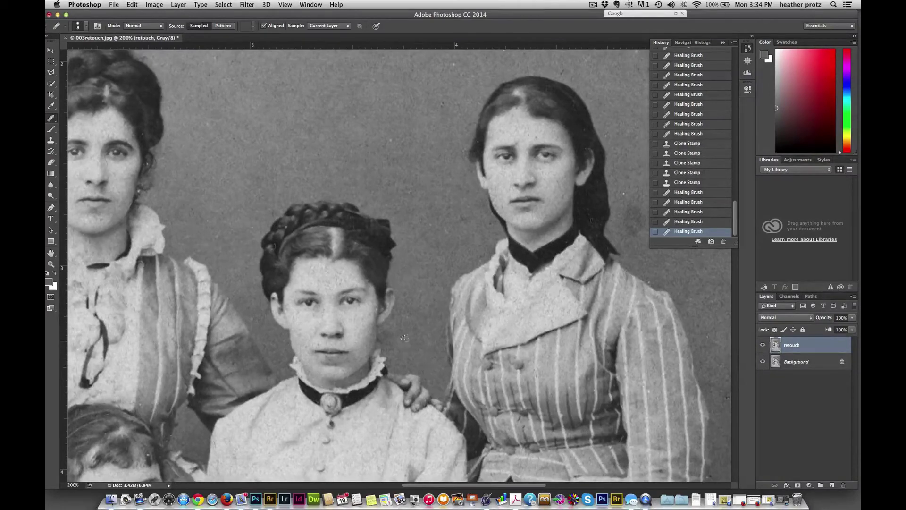
- Clone out the mark along the seated woman's face beside her ear, undoing and redoing the stroke to compare
click(51, 119)
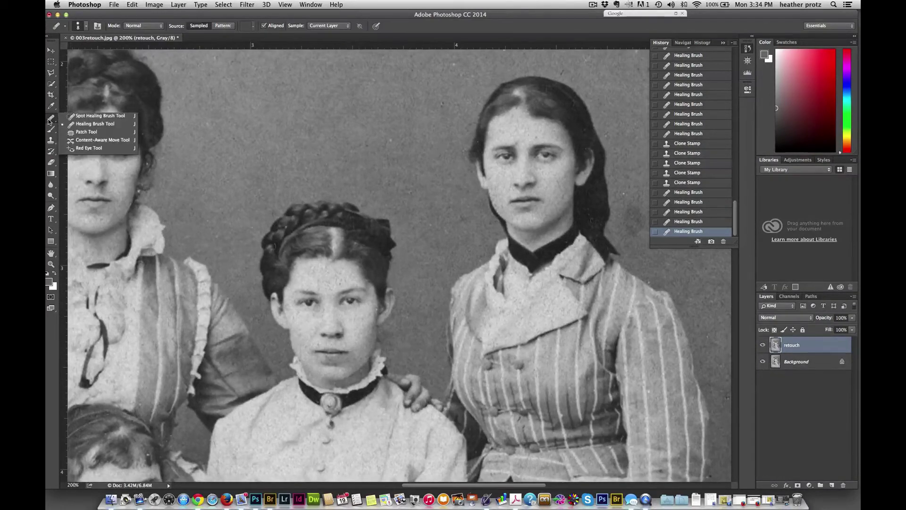
click(84, 122)
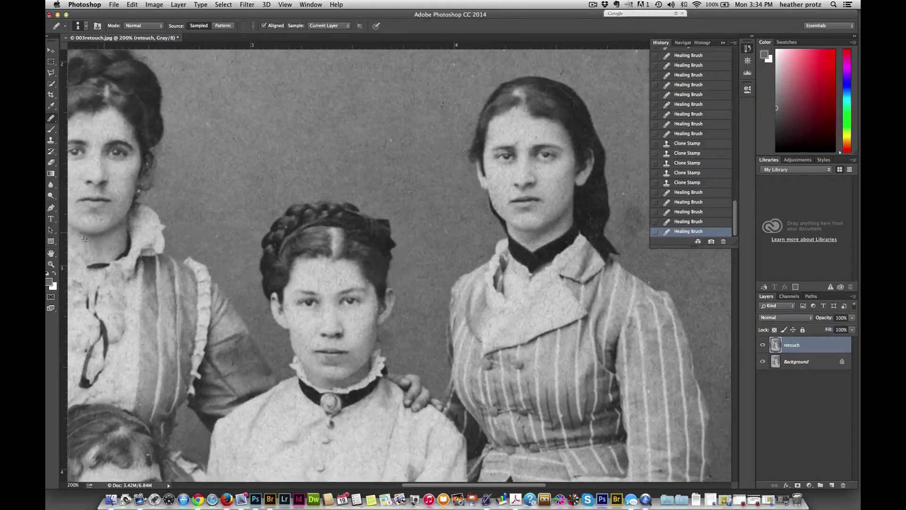
click(51, 141)
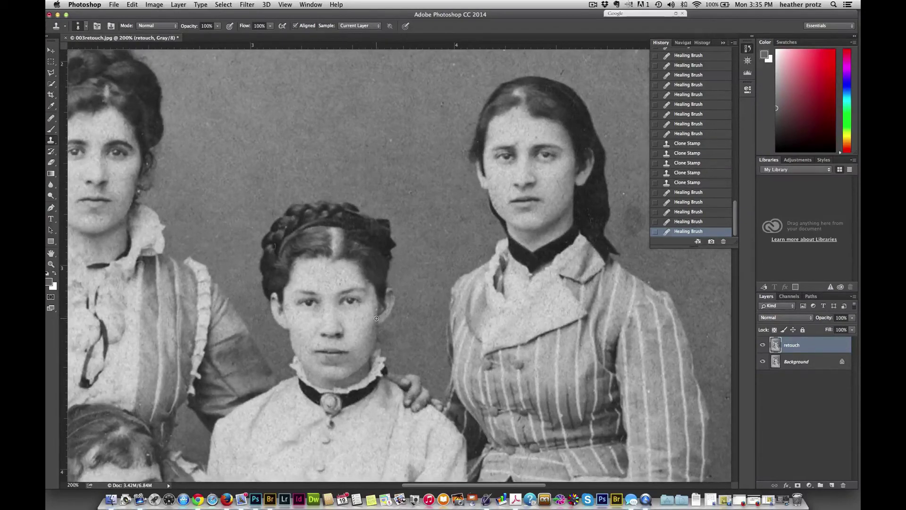
drag(375, 318, 375, 310)
key(super+z)
key(super+z)
- Clone out the dark specks across the braided-hair woman's forehead and the one on her cheek with short Clone Stamp dabs
click(344, 280)
click(343, 279)
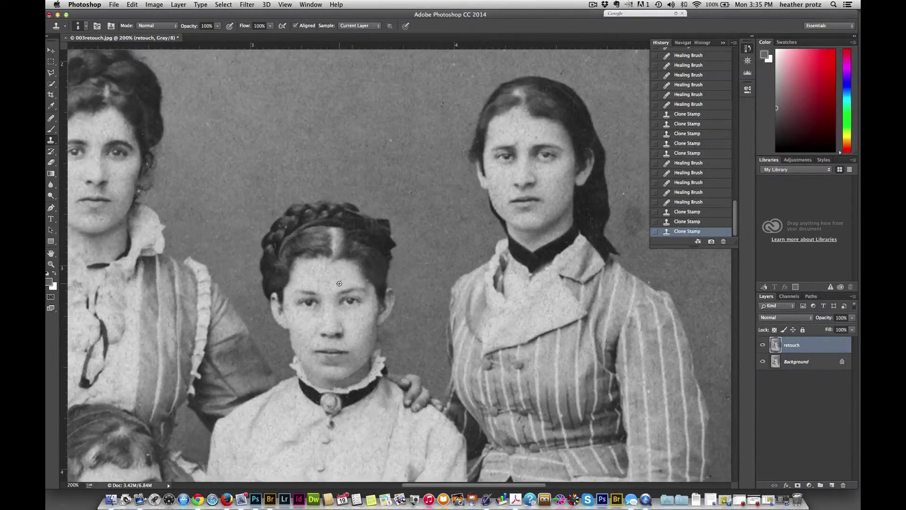
click(341, 278)
click(339, 274)
click(341, 276)
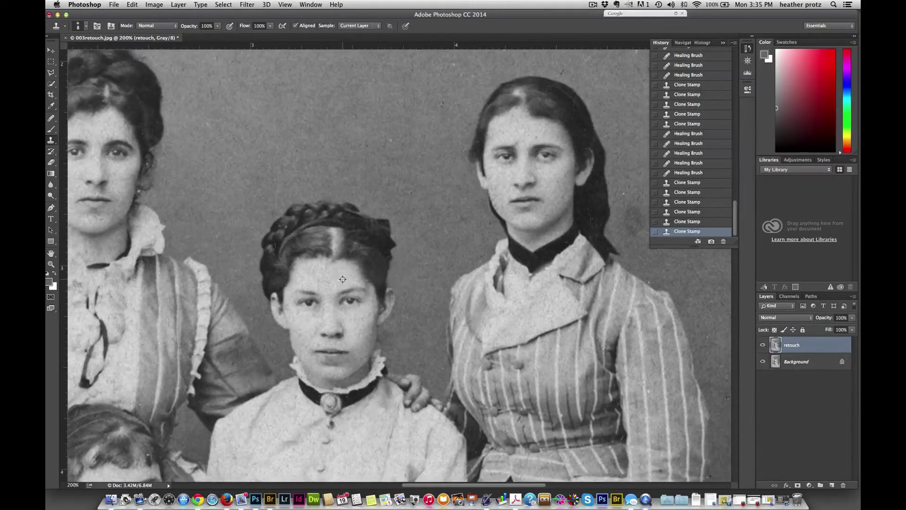
click(337, 278)
click(330, 280)
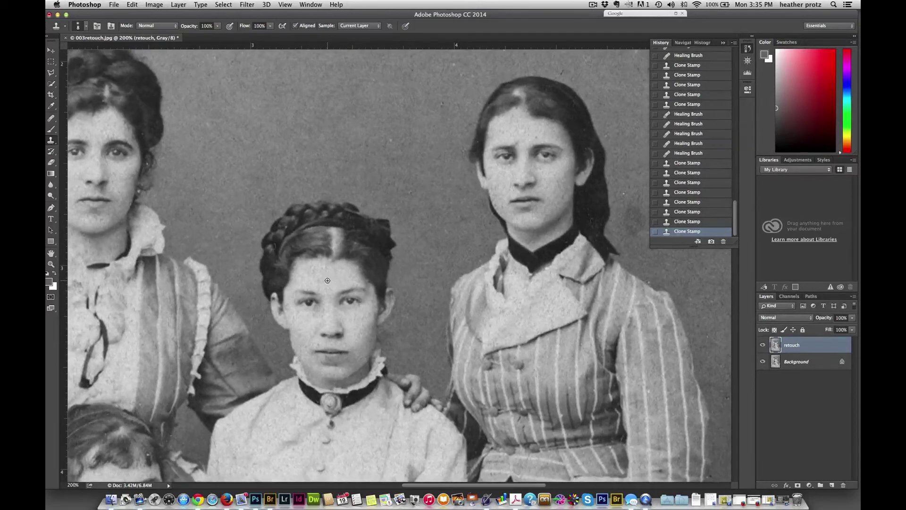
click(328, 281)
click(327, 283)
click(329, 284)
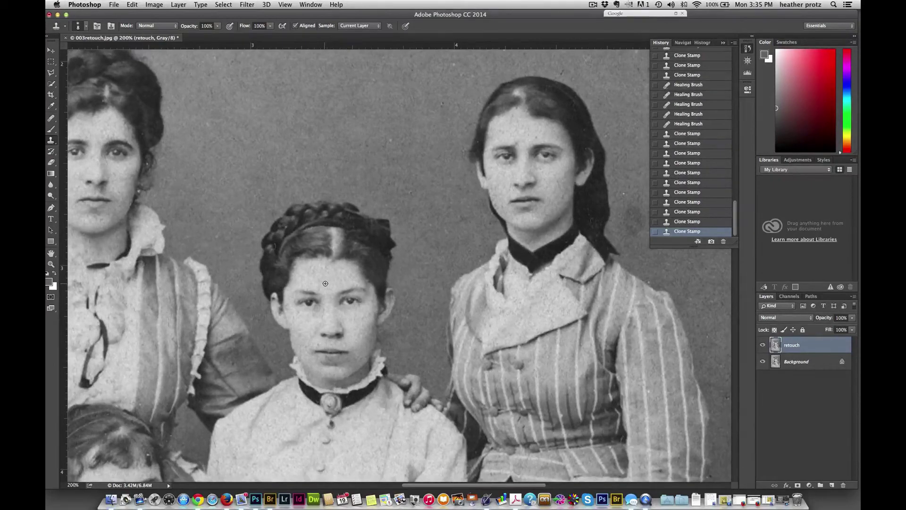
click(331, 289)
click(342, 281)
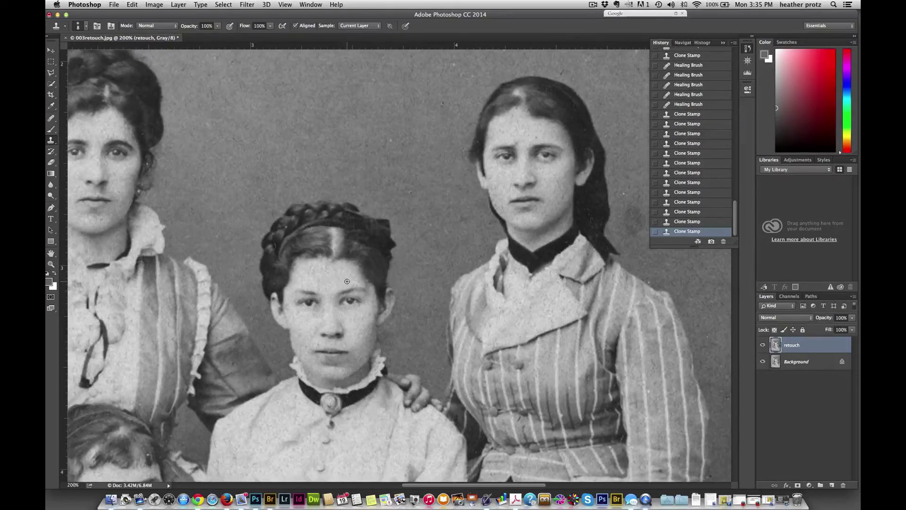
click(320, 344)
- Clone out the specks on the striped-dress woman's forehead and the dark spot on the wall beside her head
click(541, 135)
click(518, 141)
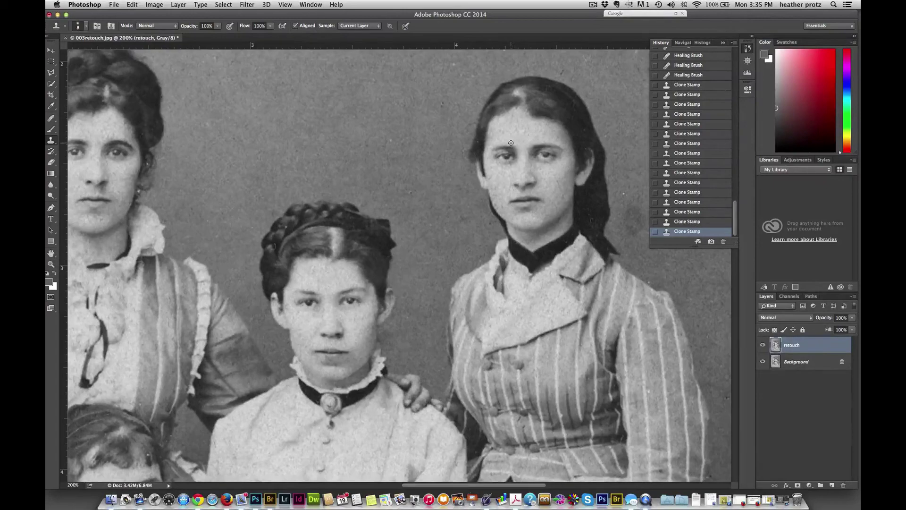
click(511, 143)
click(518, 146)
click(443, 104)
- Compare the women's dresses before and after up close by repeatedly hiding and showing the retouch layer
scroll(514, 340, down, 6)
scroll(513, 339, right, 2)
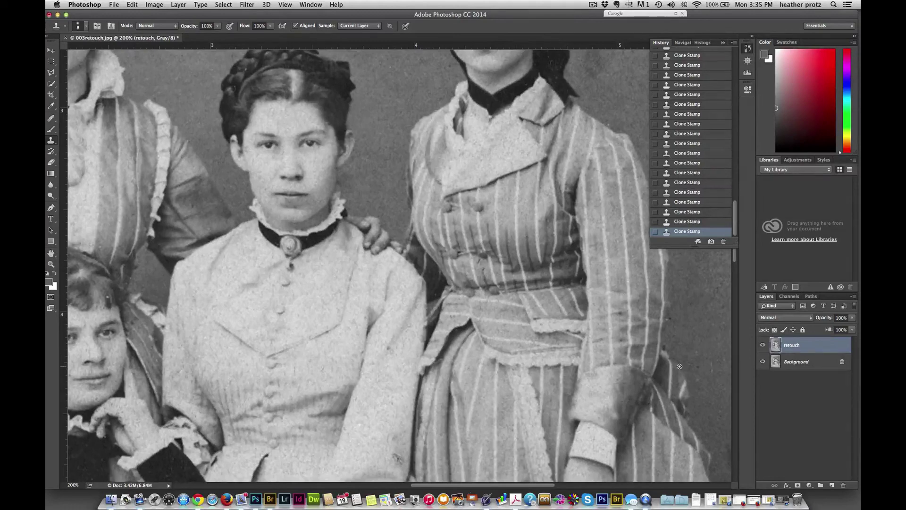
click(763, 345)
click(763, 345)
click(763, 345)
click(763, 345)
click(763, 345)
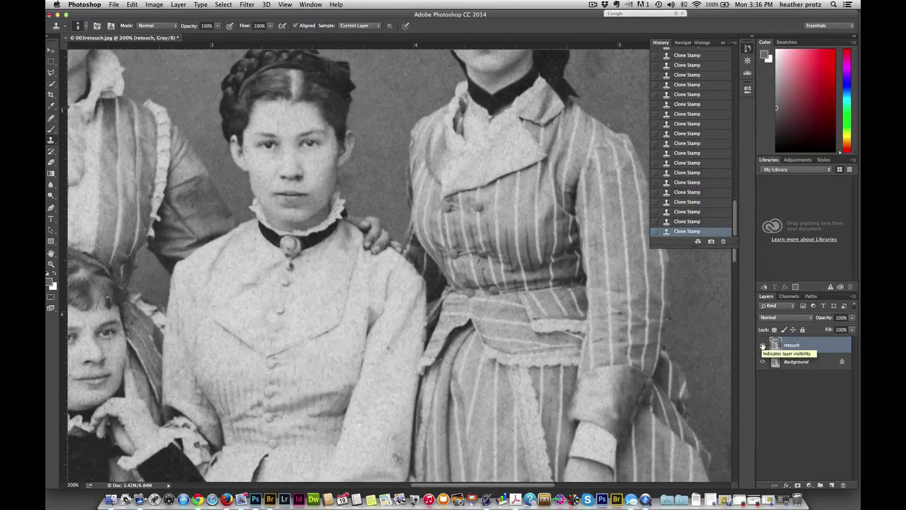
click(762, 345)
click(763, 345)
- Compare the group portrait at 66.67% with and without the retouch layer, leaving the layer visible
key(super+minus)
key(super+minus)
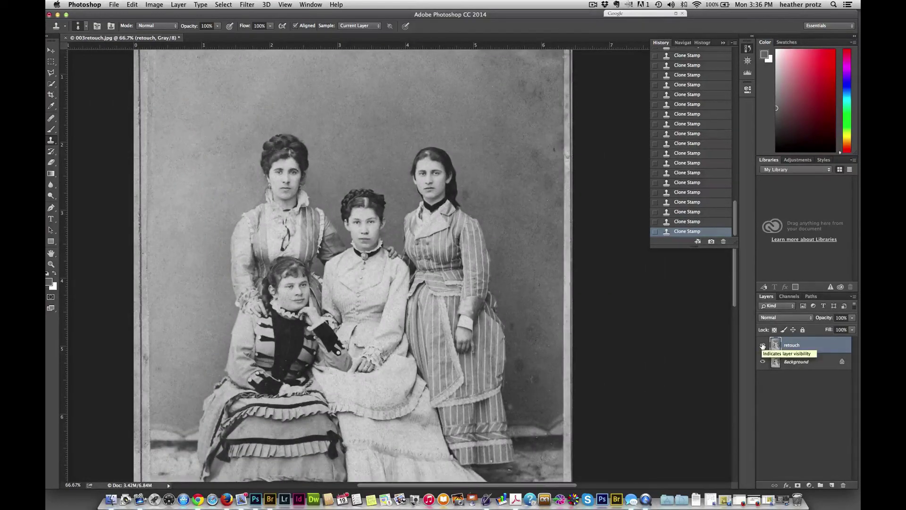
click(762, 345)
click(763, 345)
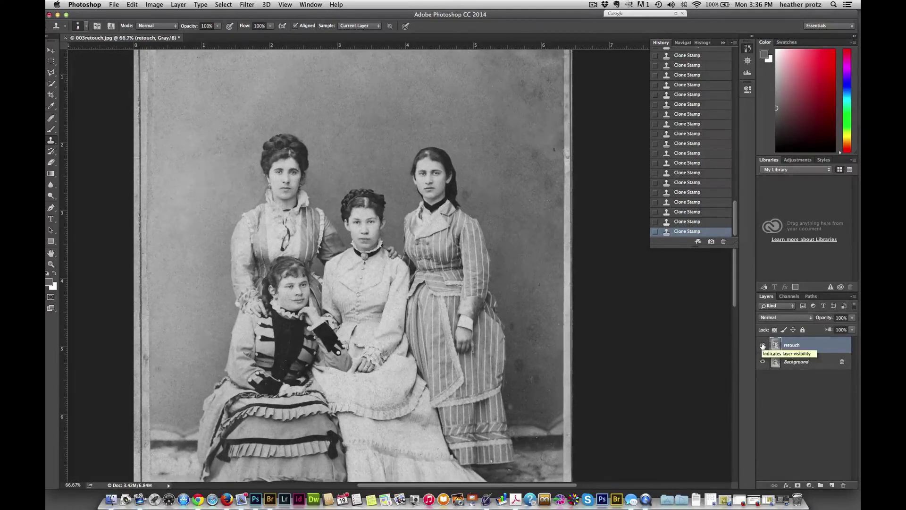